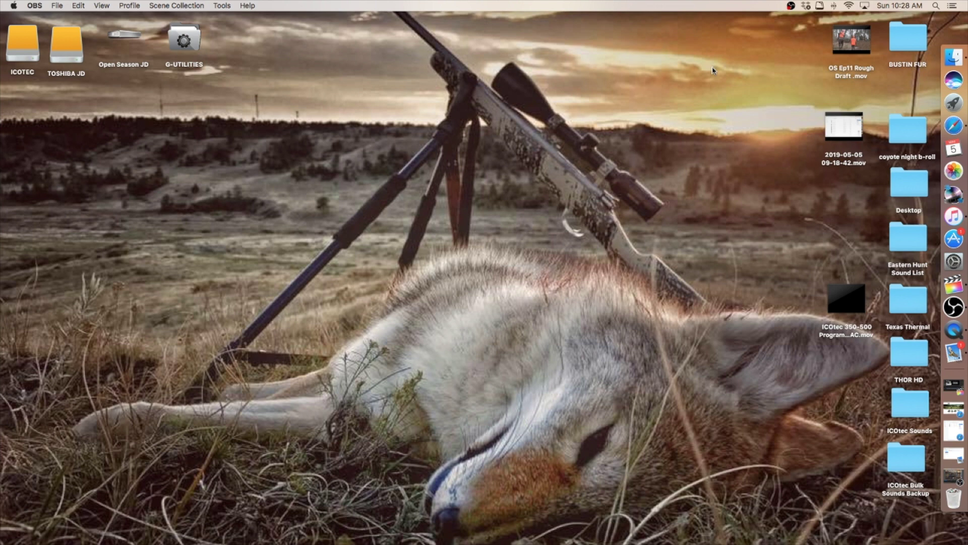
Confirm every drive shows No Junk in CleanMyDrive 2, then restore the ICOtec site in Safari
mouse_move(845, 35)
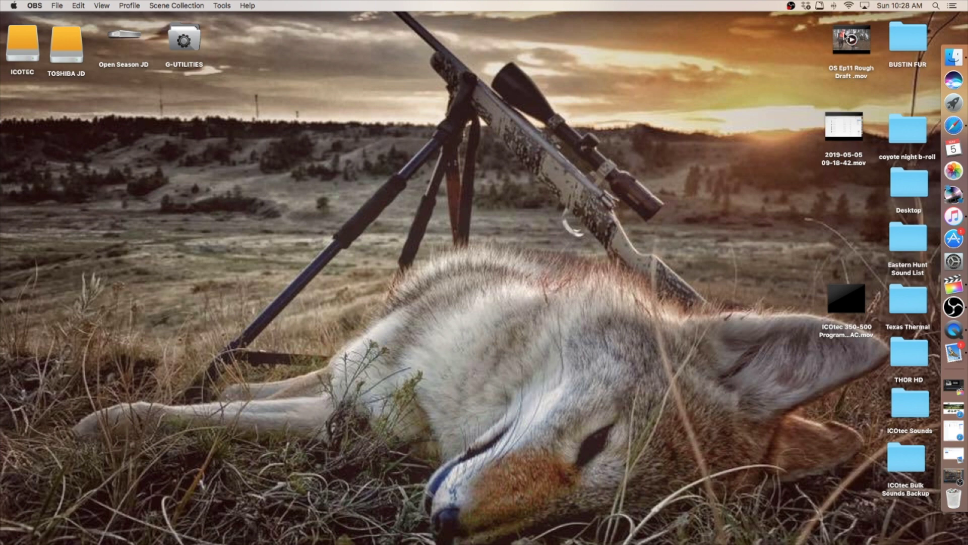
click(821, 7)
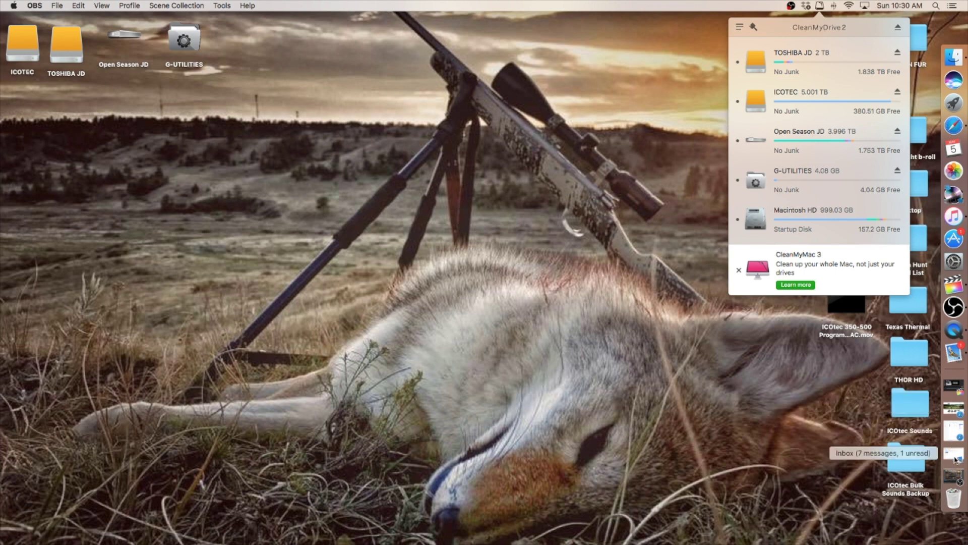
click(958, 413)
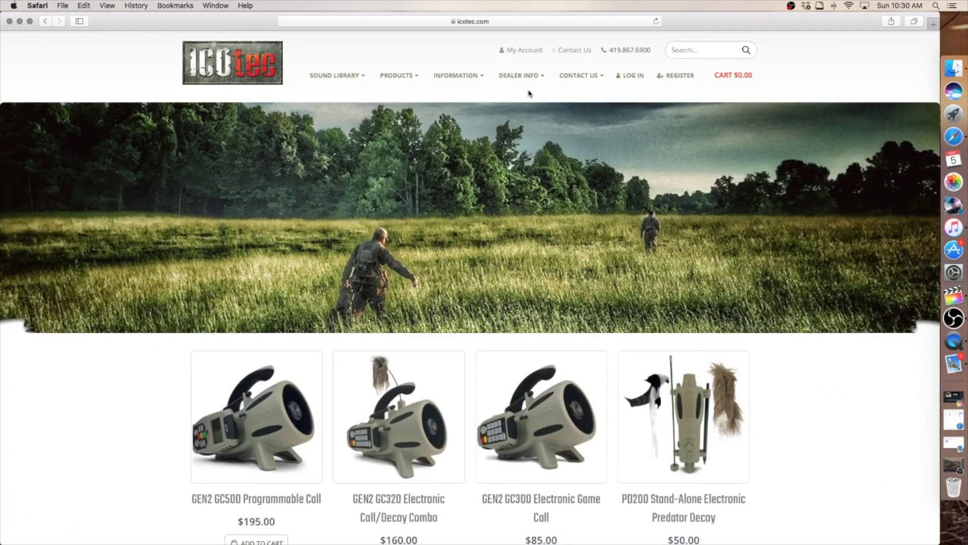
Read the 'Downloading Sounds via Mac Computer' guide, then go back to the home page and minimize Safari
mouse_move(437, 81)
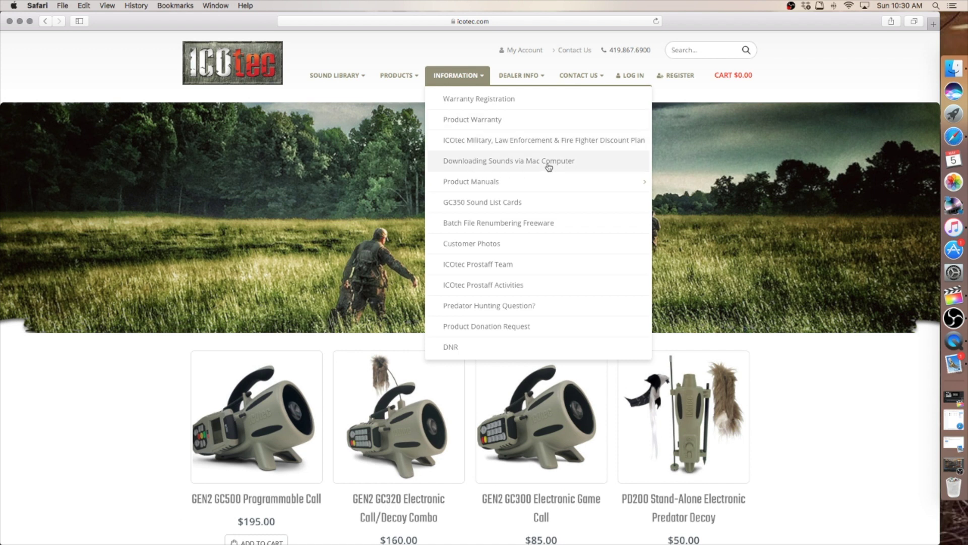
click(521, 161)
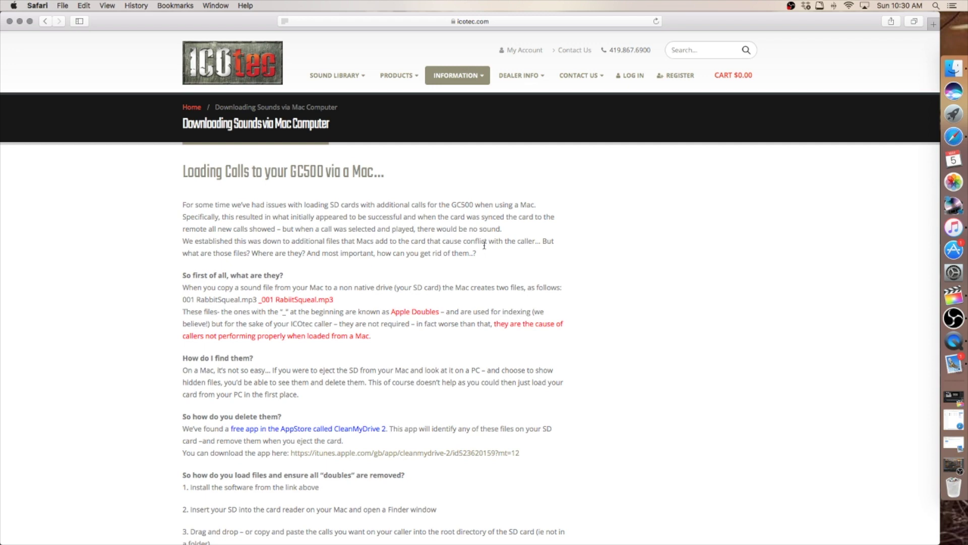
scroll(484, 247, down, 3)
scroll(485, 245, down, 5)
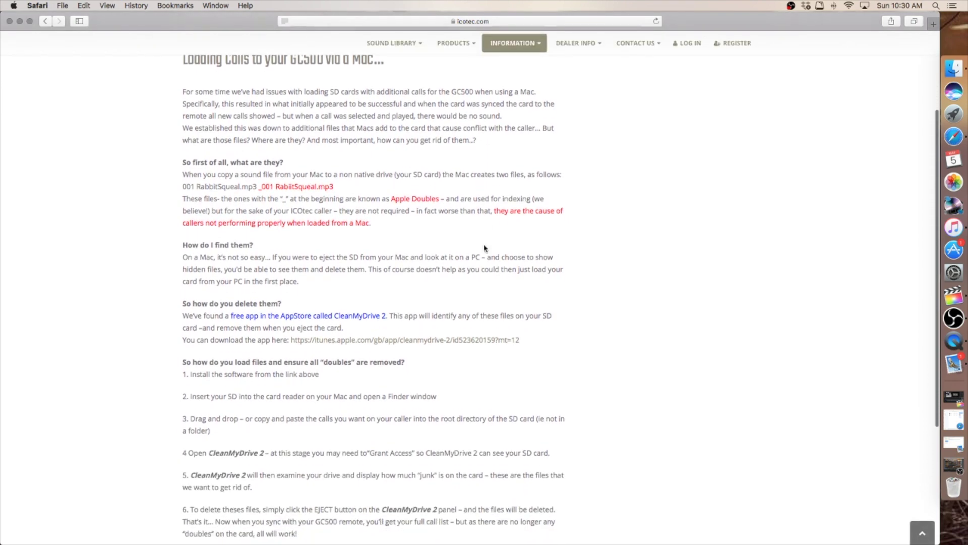
scroll(485, 247, down, 2)
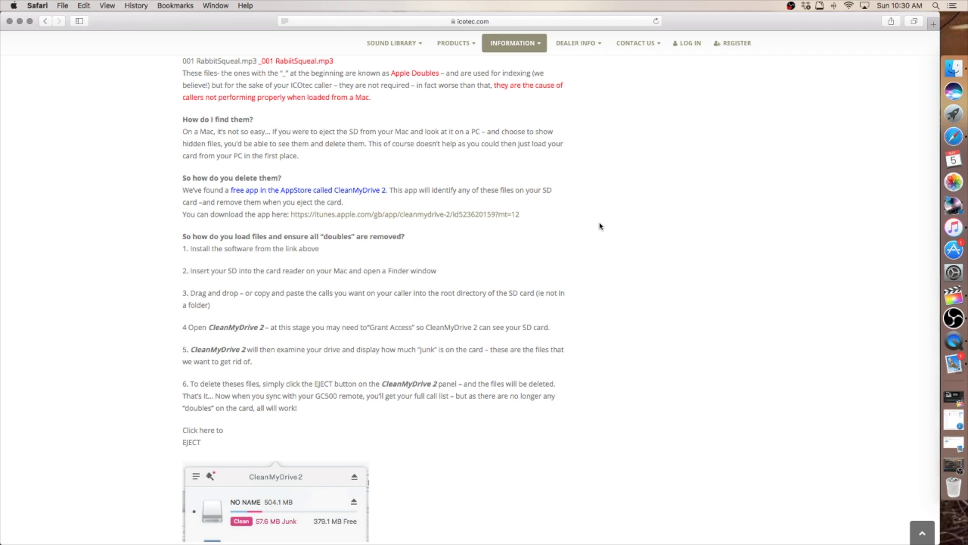
scroll(600, 226, down, 1)
scroll(600, 226, down, 2)
scroll(602, 225, up, 10)
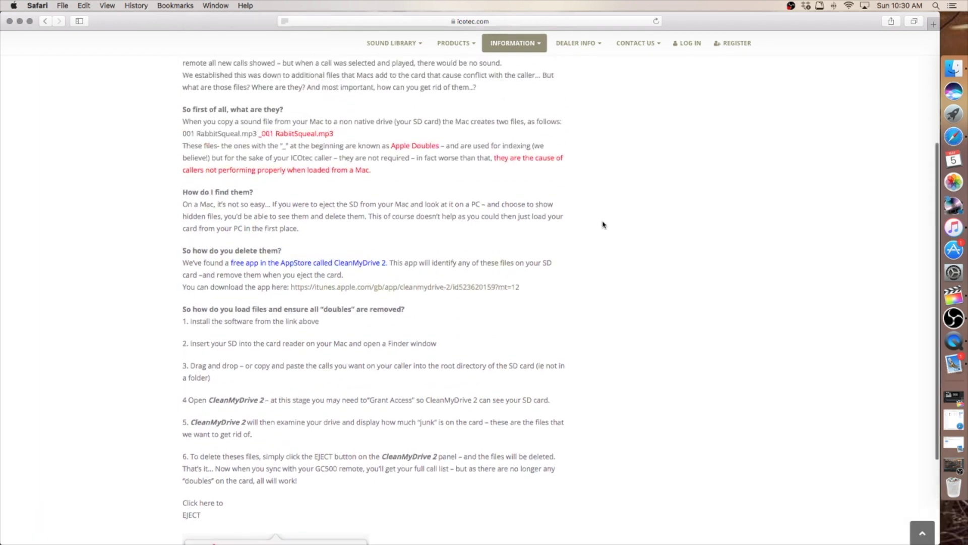
scroll(603, 225, up, 3)
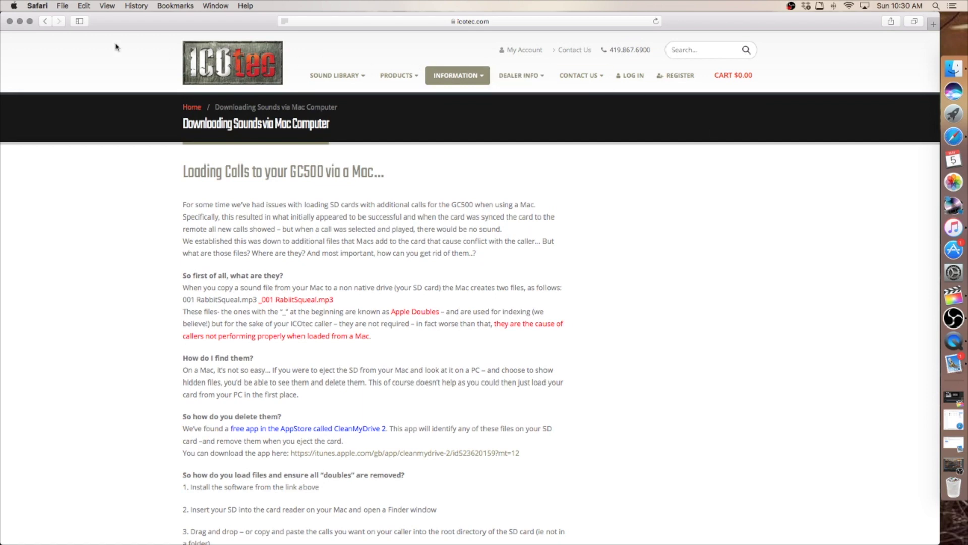
click(44, 21)
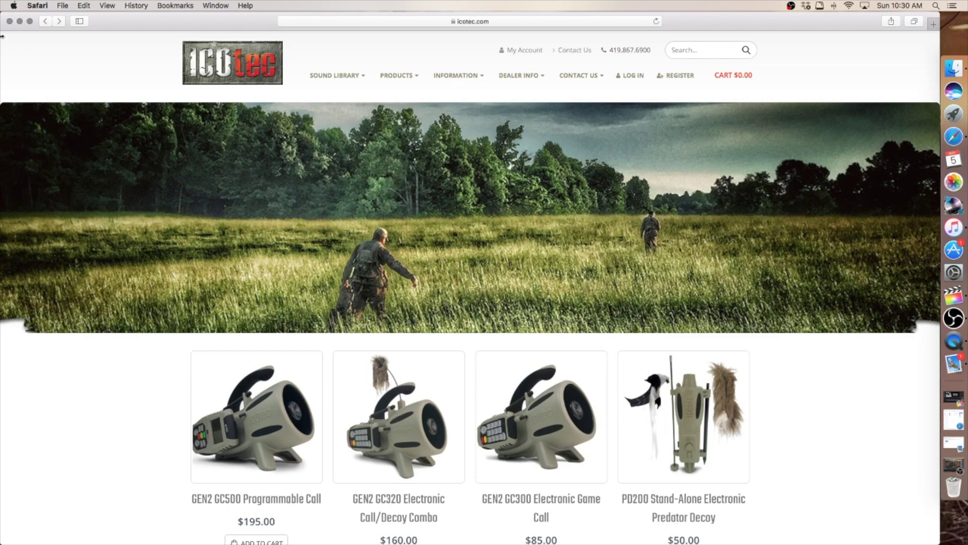
click(20, 22)
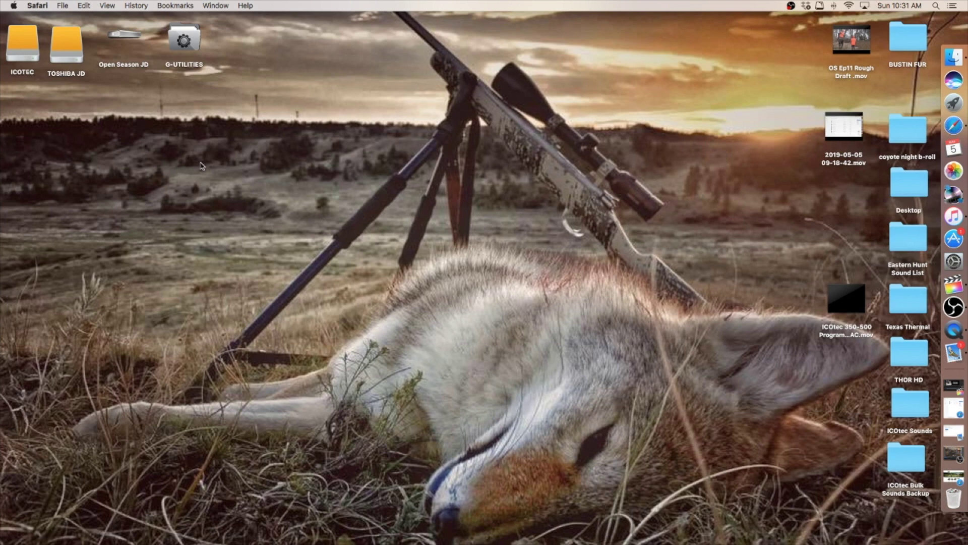
Make a new desktop folder via File > New Folder and name it 'icotec gcx sounds'
click(62, 6)
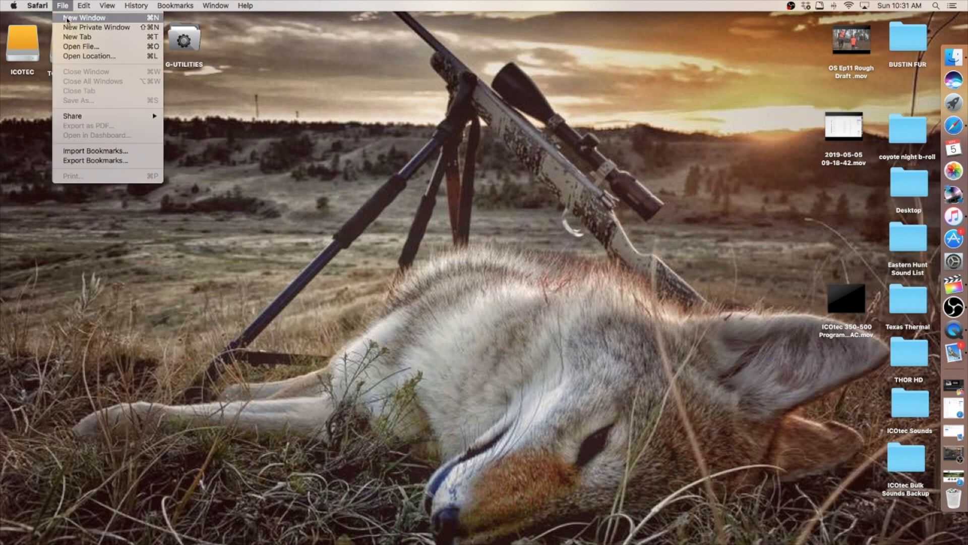
click(263, 38)
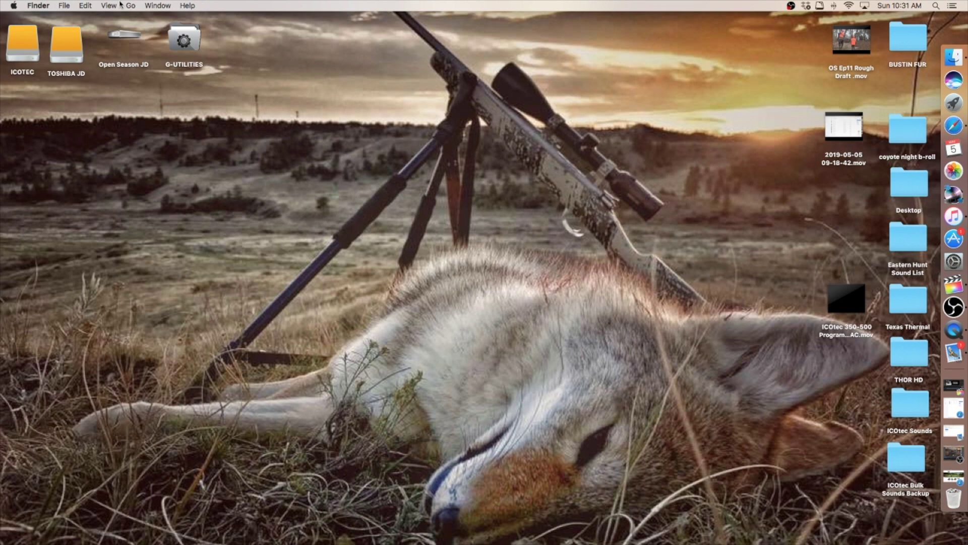
click(68, 7)
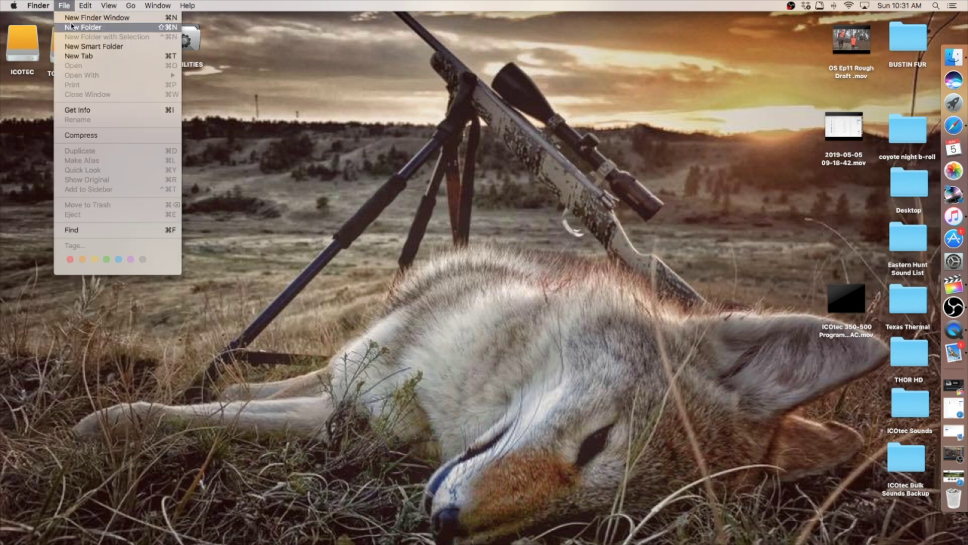
click(71, 27)
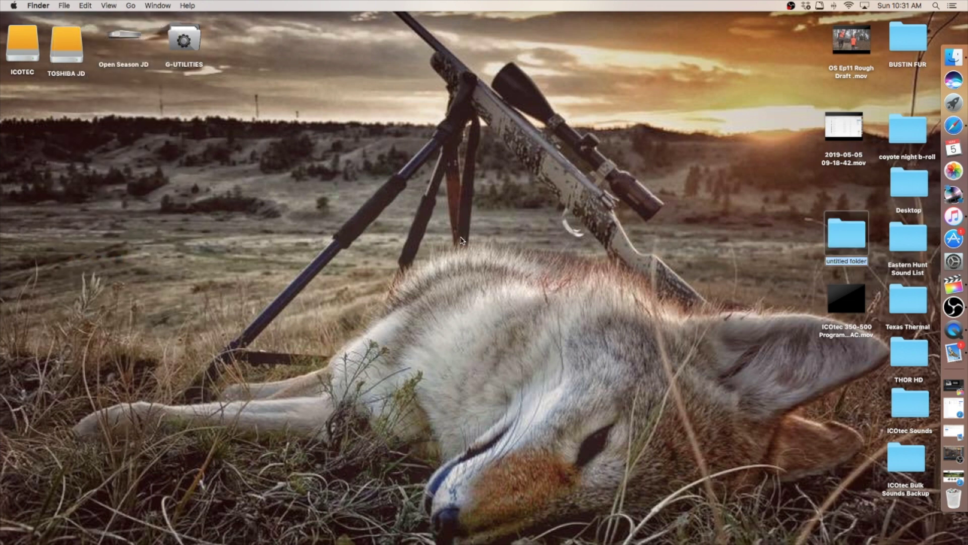
text(icotec gcx sounds)
click(783, 251)
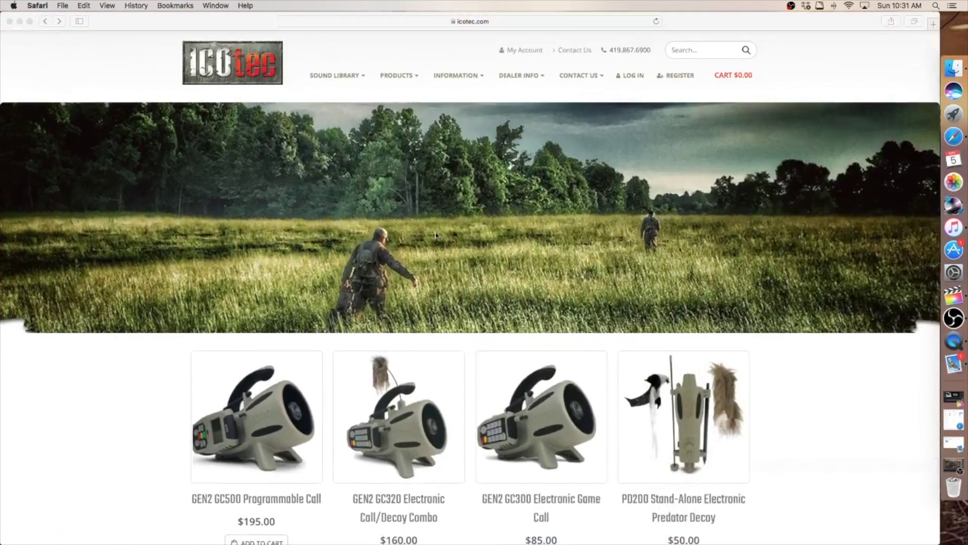
Open the 'Download FREE Sounds (Outlaw & Night Stalker only)' form from the SOUND LIBRARY menu
mouse_move(325, 82)
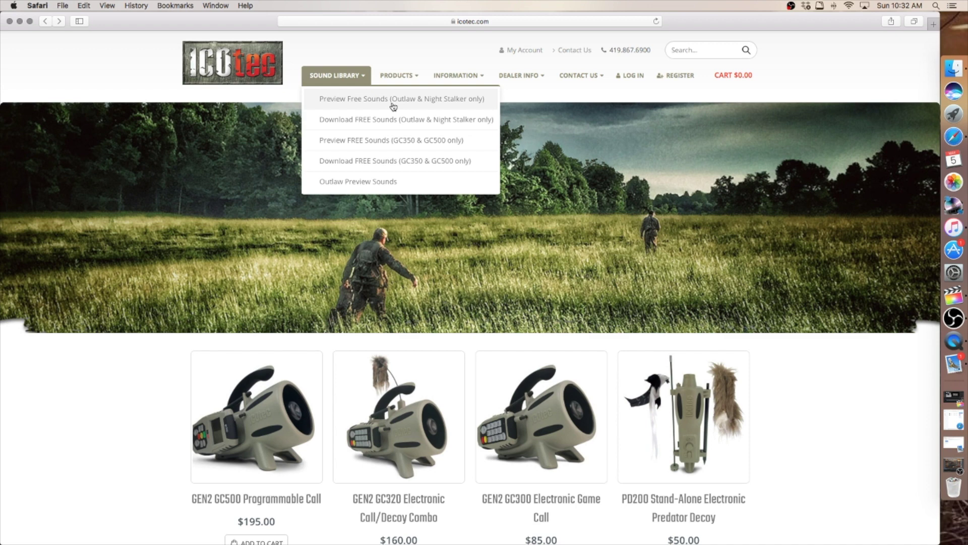
click(361, 121)
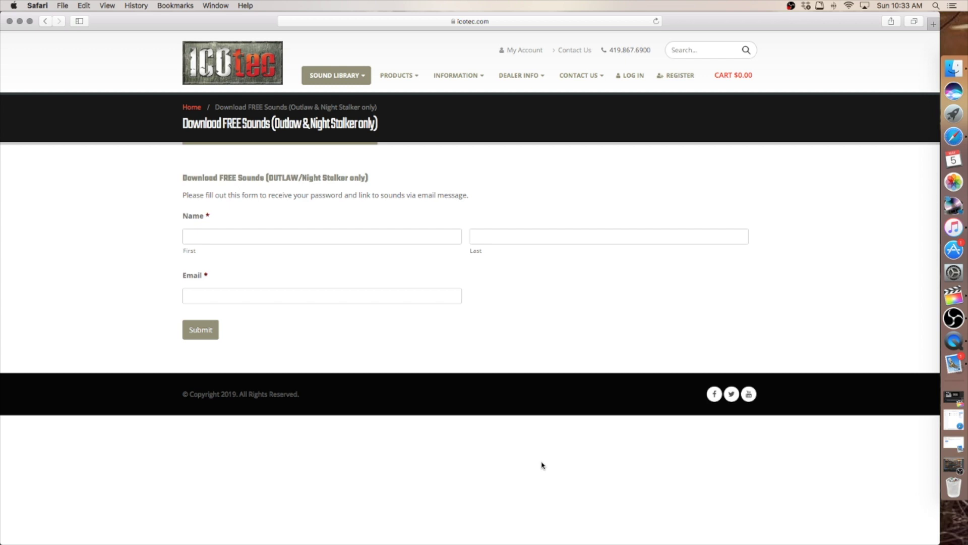
Restore the Mail window showing the ICOtec Info email with the password and Dropbox link
click(954, 444)
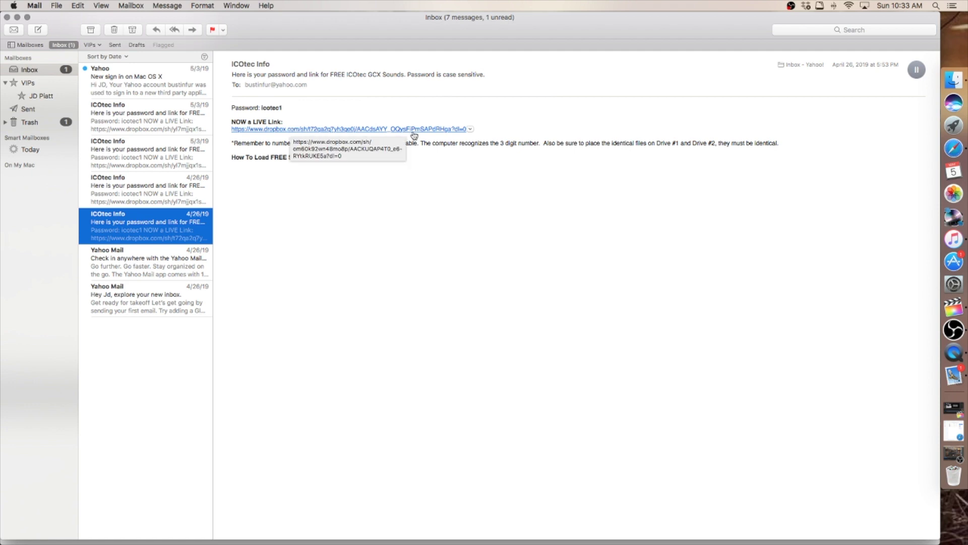
Open the email's Dropbox link and unlock it with the provided link password
click(334, 130)
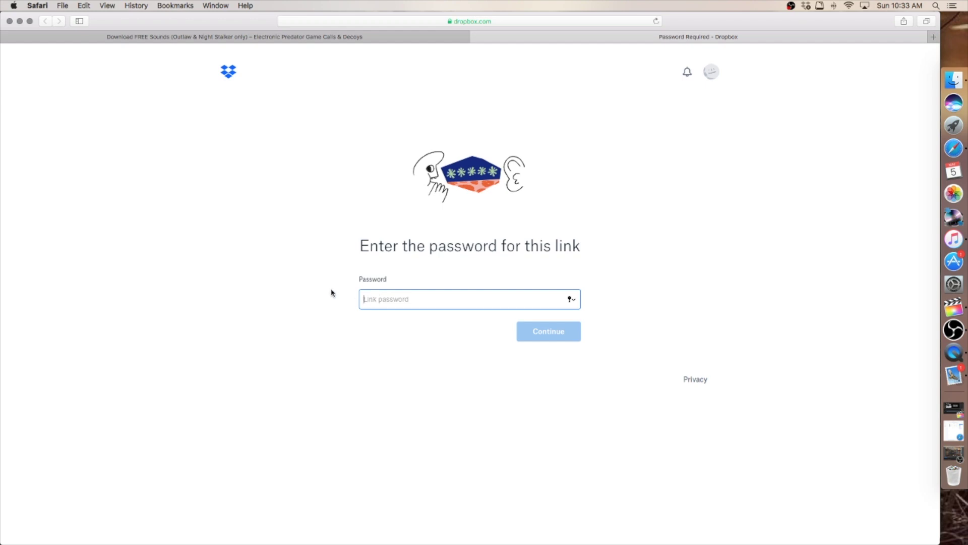
text(•••••)
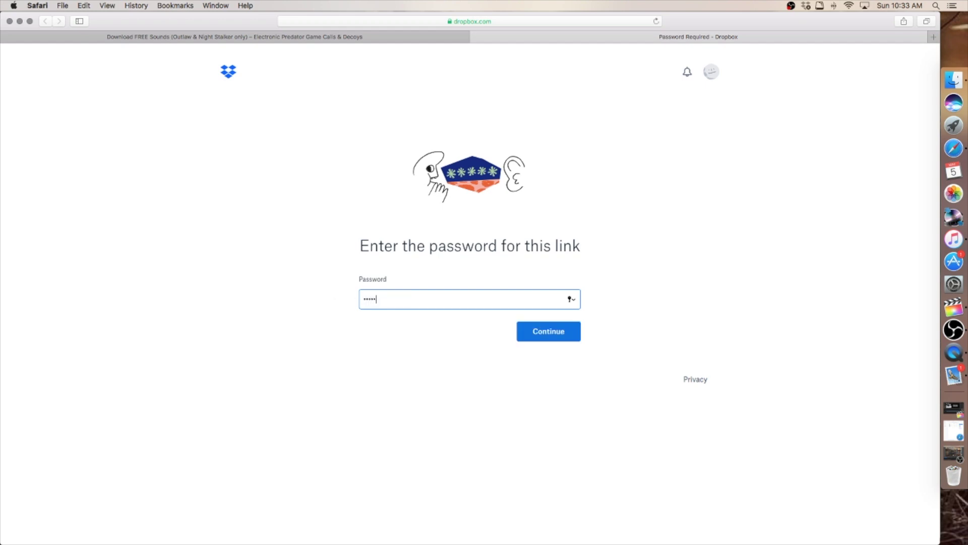
text(•)
click(549, 336)
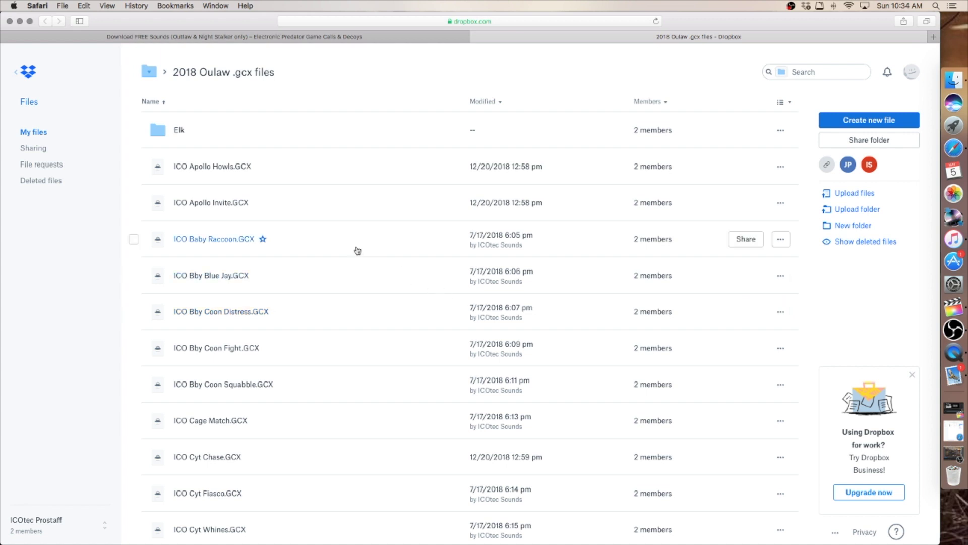
scroll(358, 250, down, 5)
scroll(358, 251, down, 10)
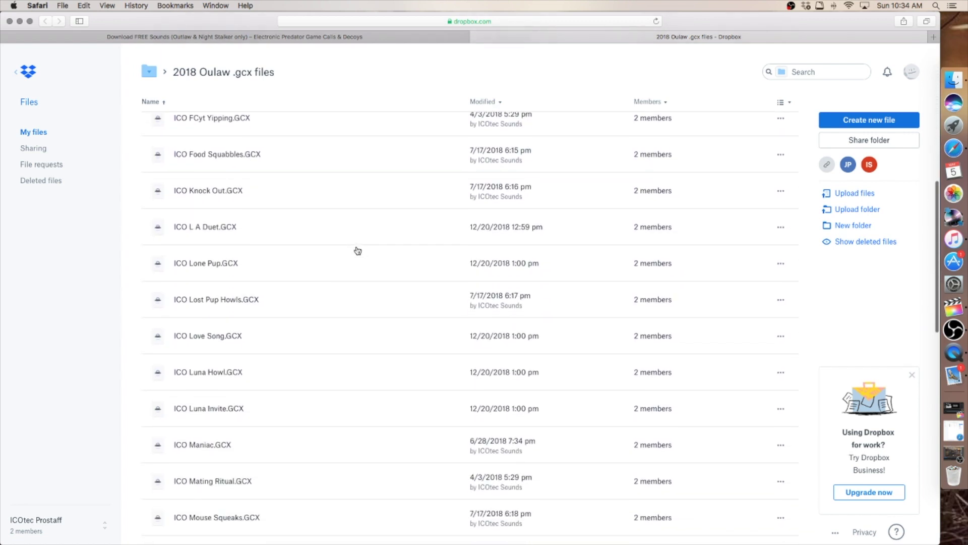
scroll(357, 251, down, 12)
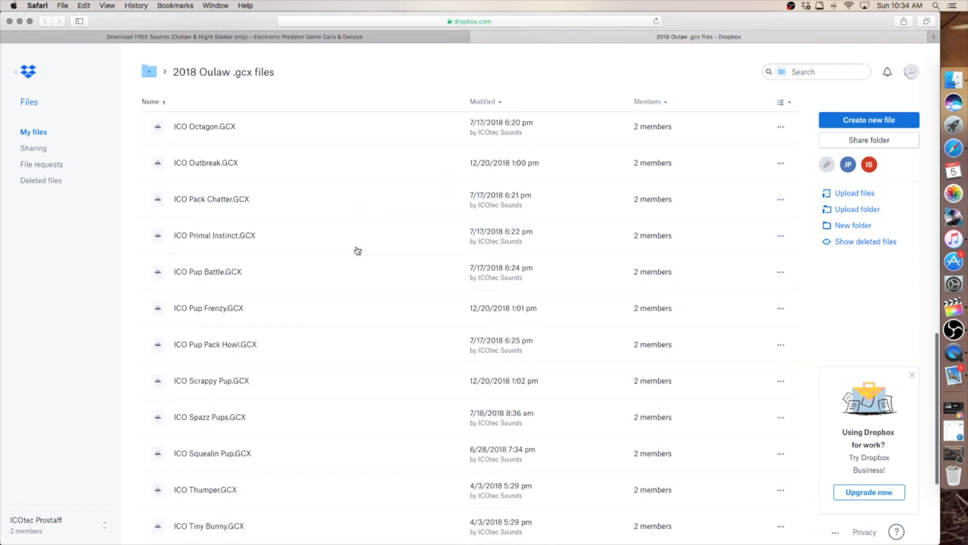
scroll(357, 251, up, 9)
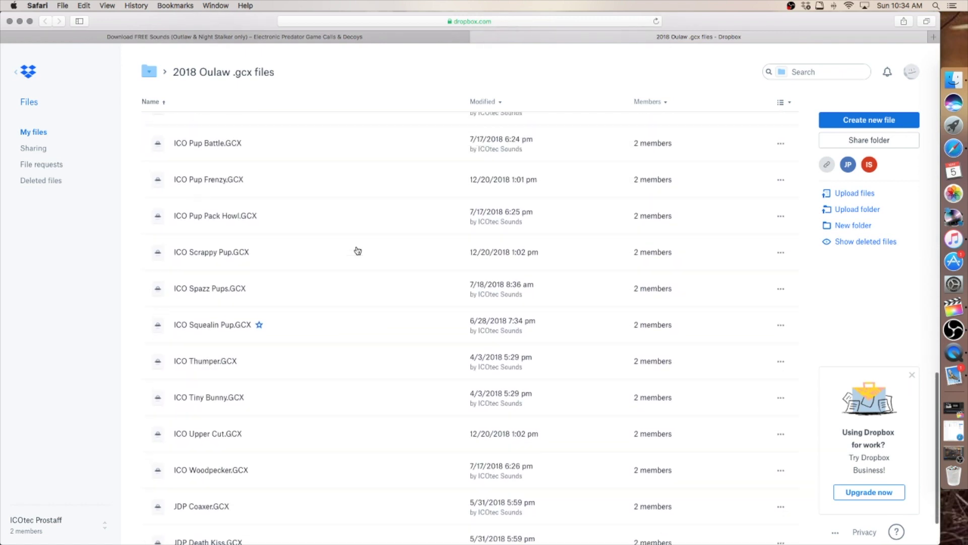
scroll(357, 251, up, 17)
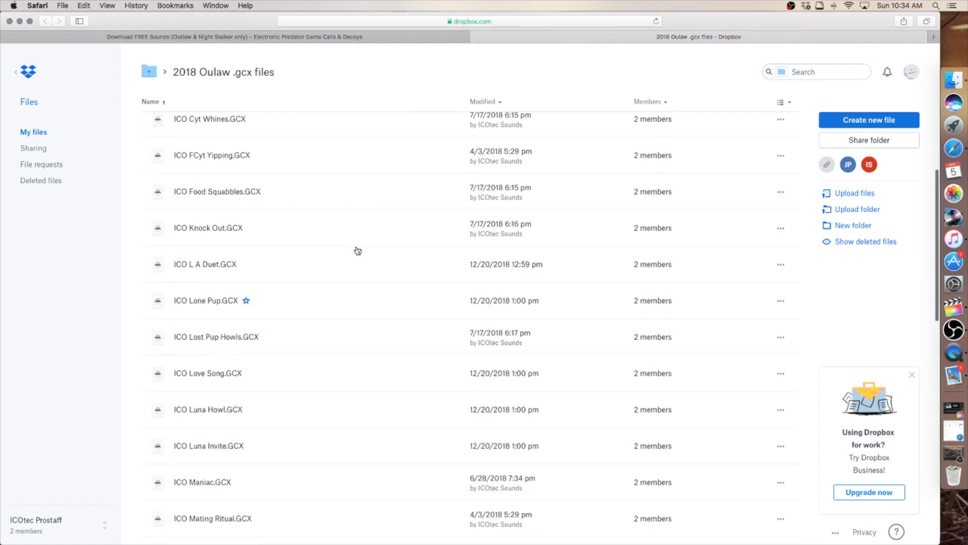
scroll(358, 251, up, 3)
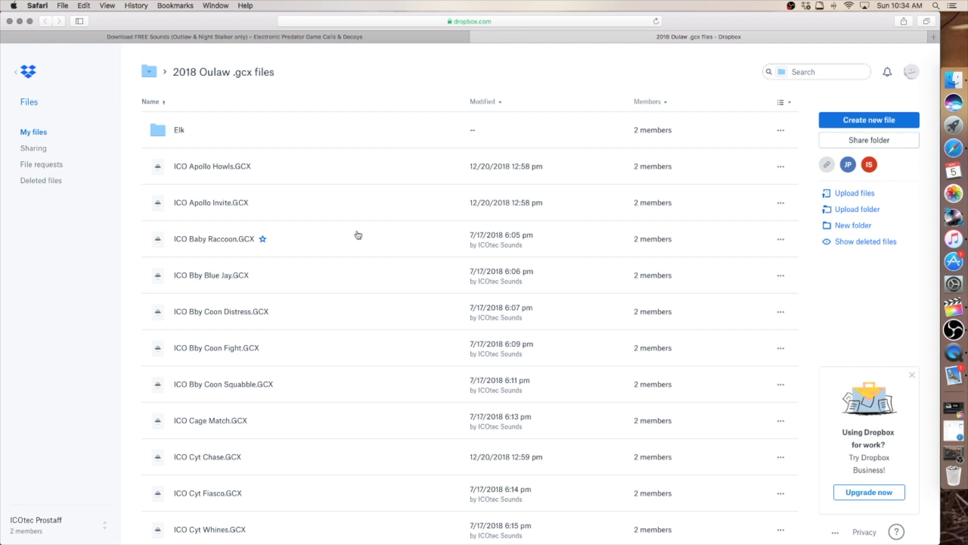
scroll(359, 235, down, 10)
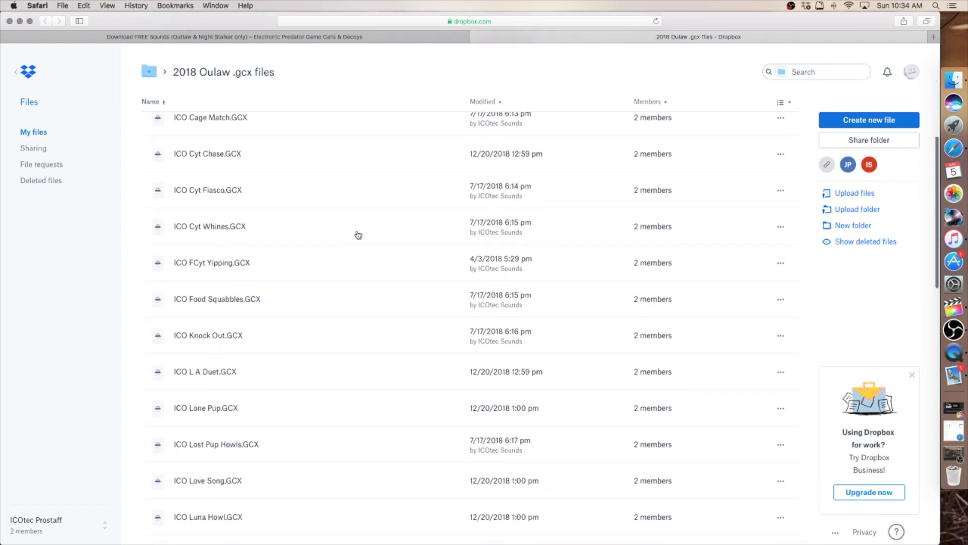
scroll(358, 235, up, 10)
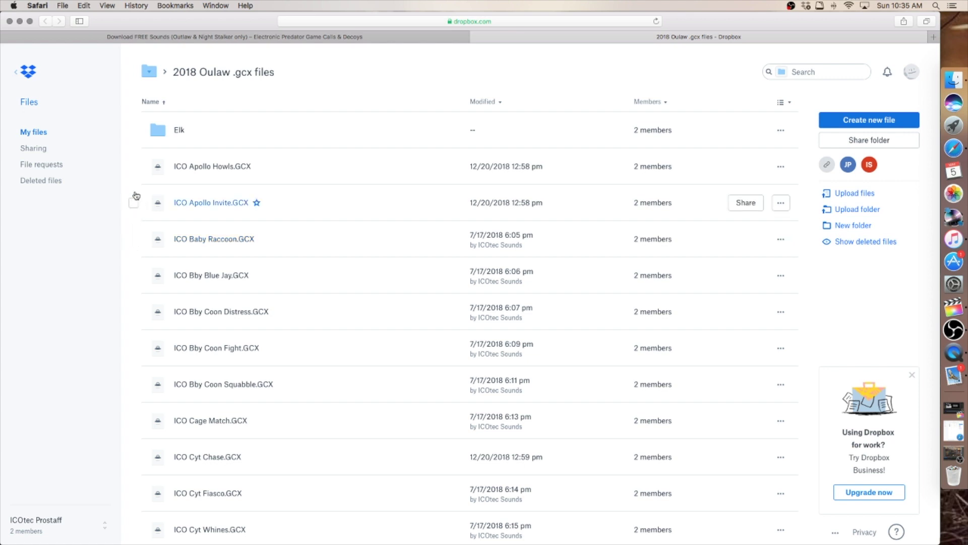
Download ICO Apollo Howls.GCX and ICO Apollo Invite.GCX together and check Safari's downloads list
click(134, 168)
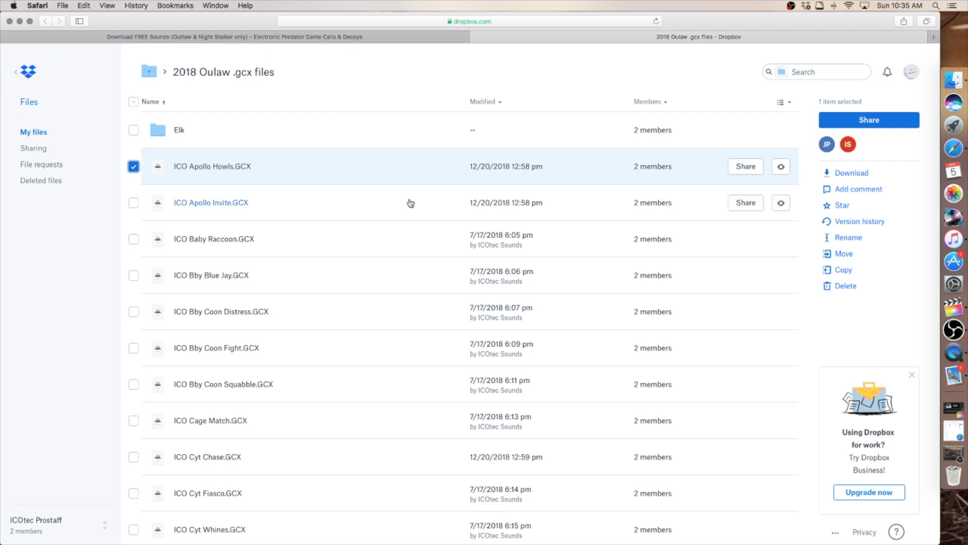
click(133, 204)
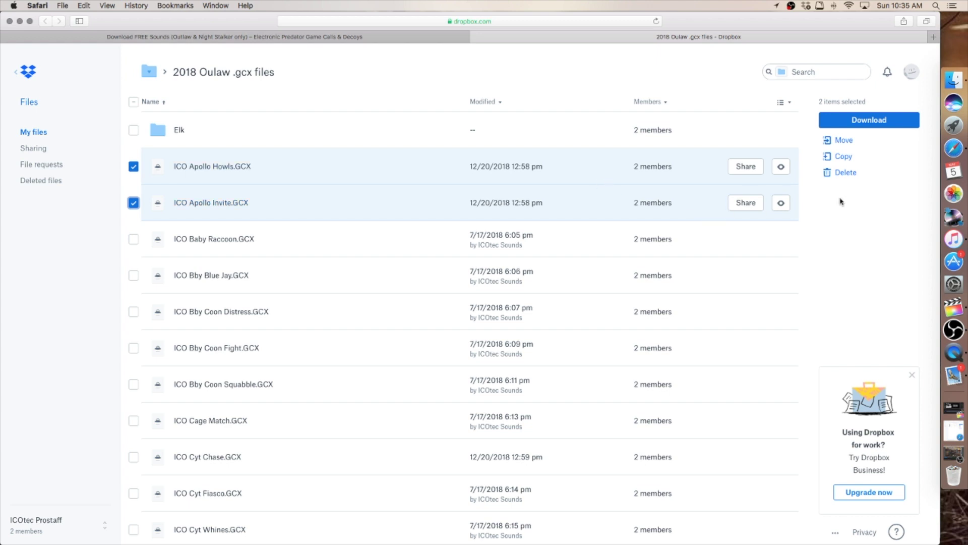
click(874, 125)
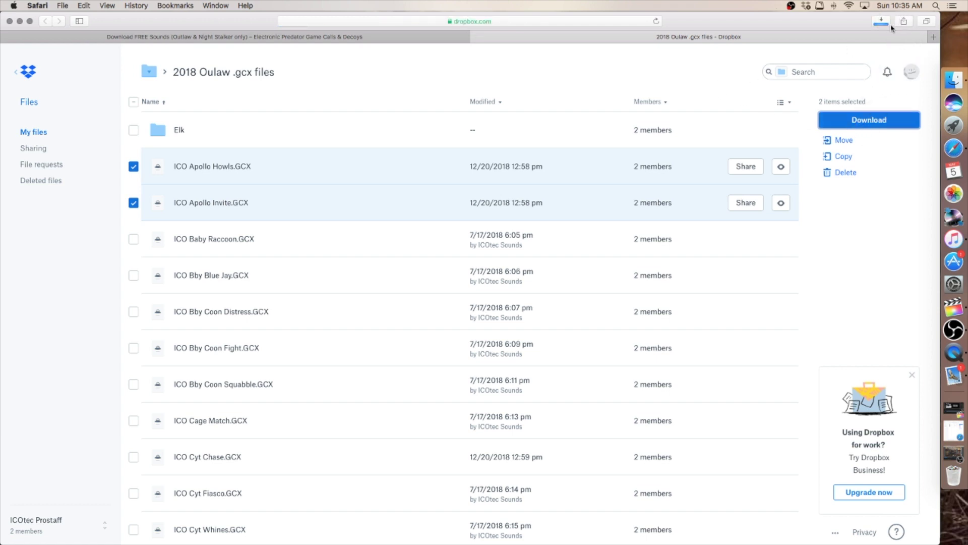
click(881, 25)
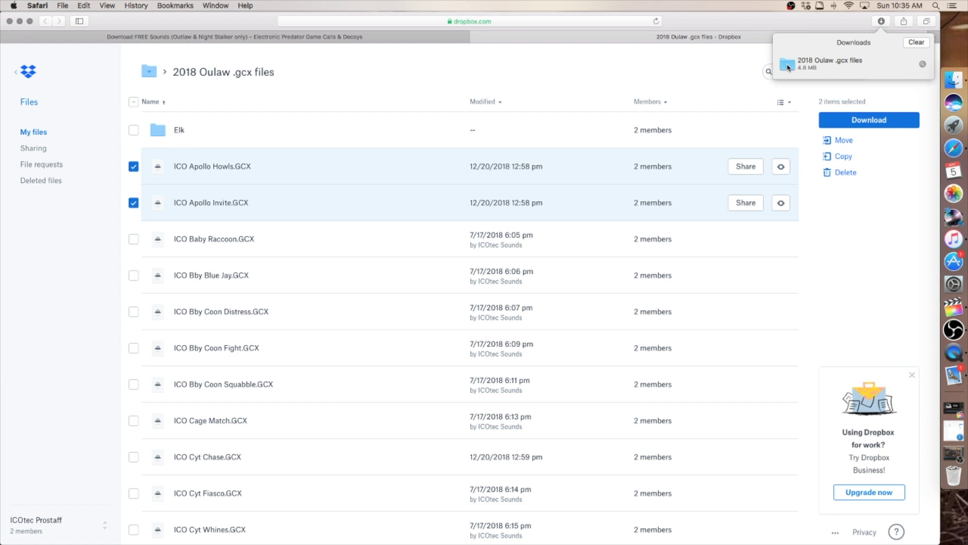
Minimize the Dropbox browser and Mail windows, then bring the ICOtec Info email back up
click(19, 22)
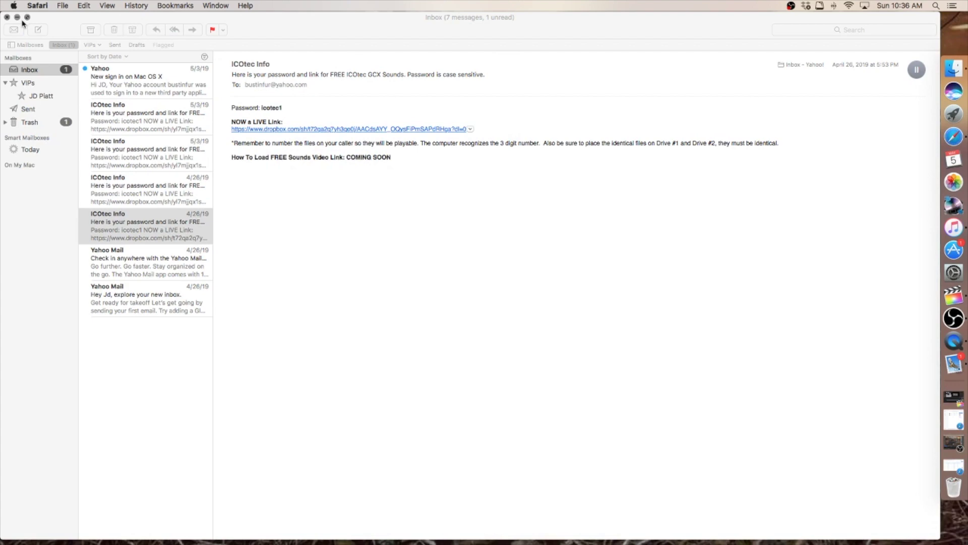
click(17, 18)
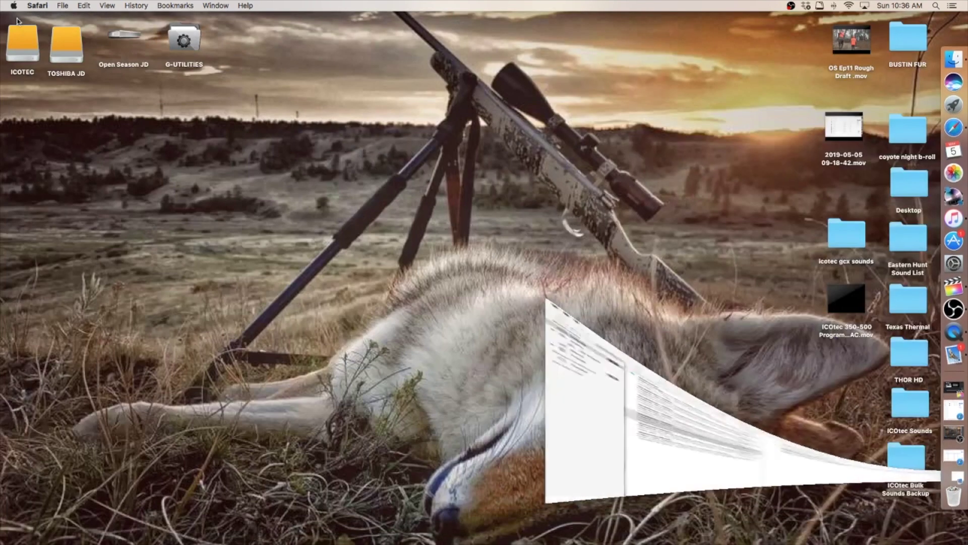
click(955, 475)
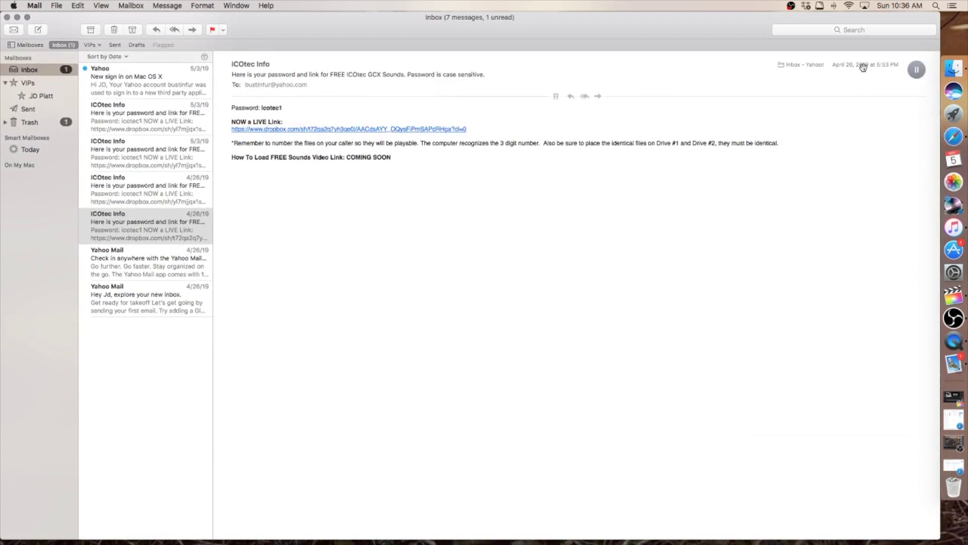
Drag the downloaded '2018 Oulaw .gcx files' folder from Safari's downloads onto the desktop, then minimize Safari
click(17, 17)
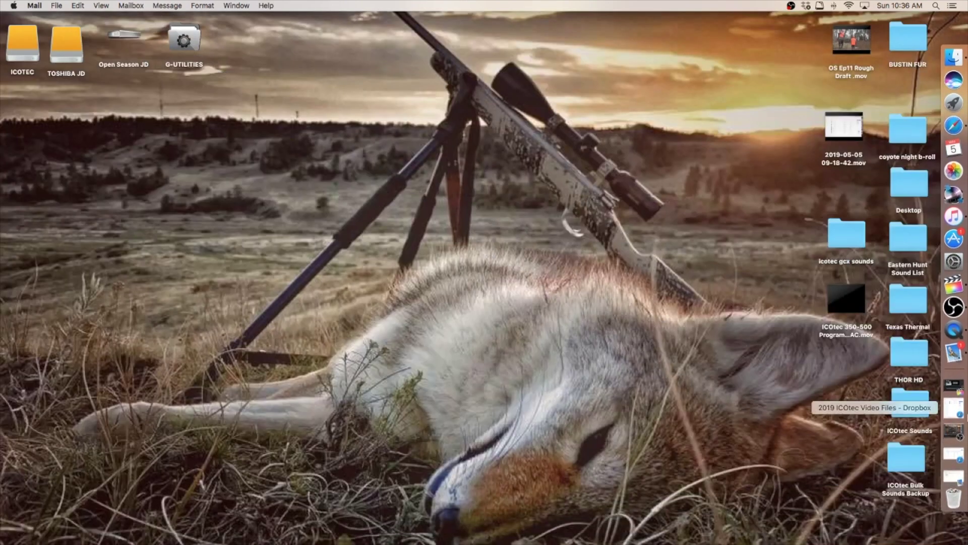
click(953, 454)
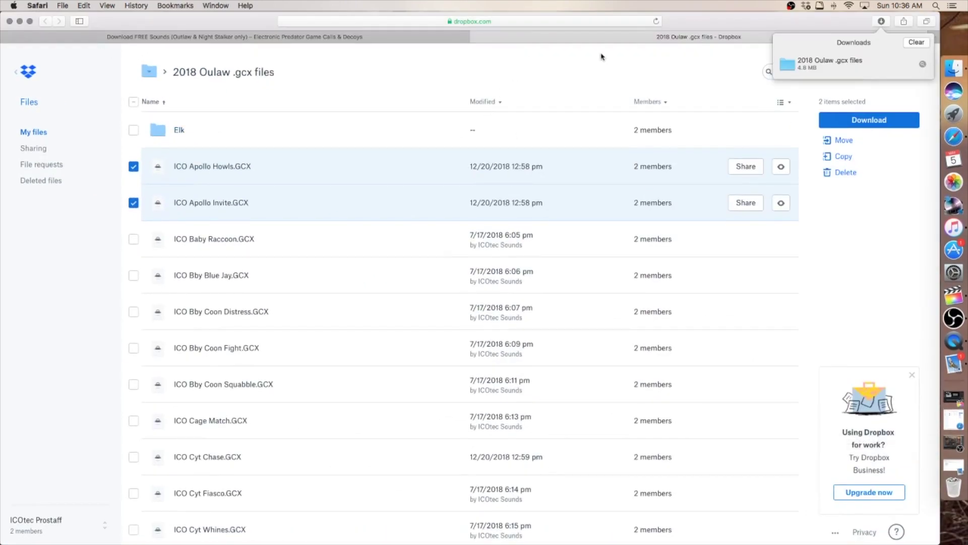
key(F11)
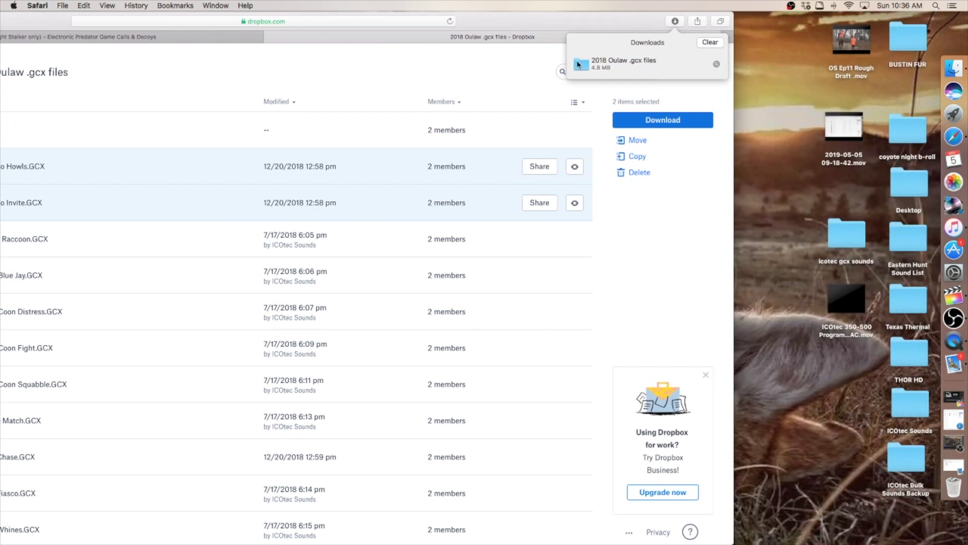
drag(578, 64, 763, 231)
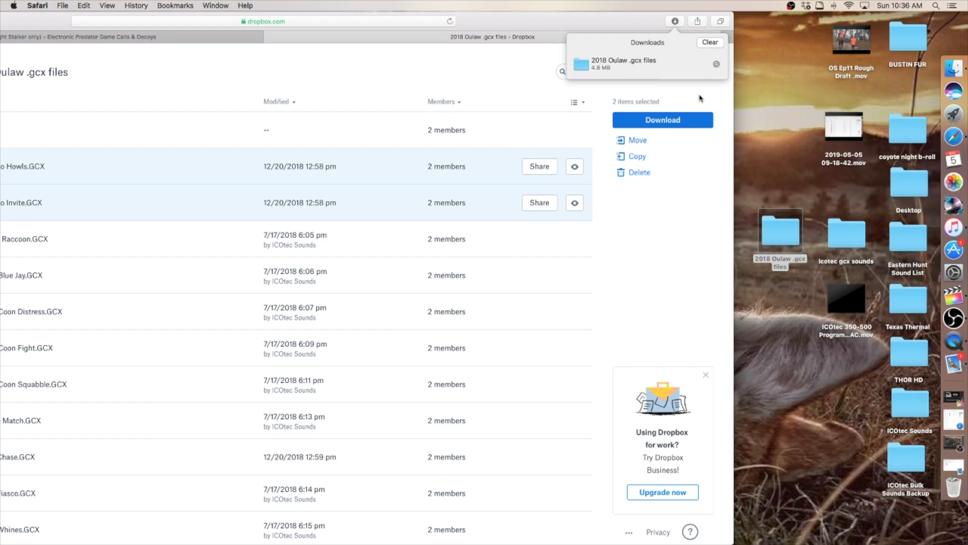
drag(480, 29, 685, 30)
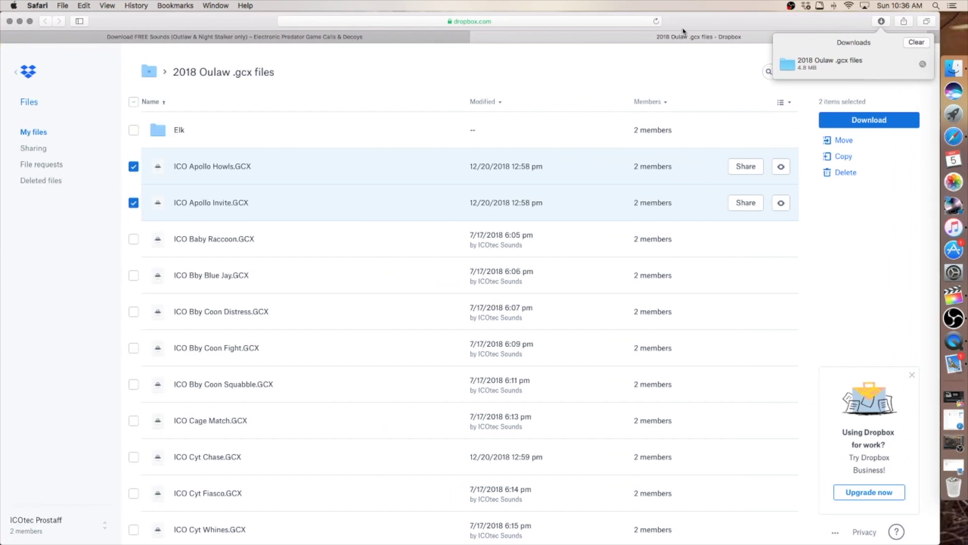
click(20, 21)
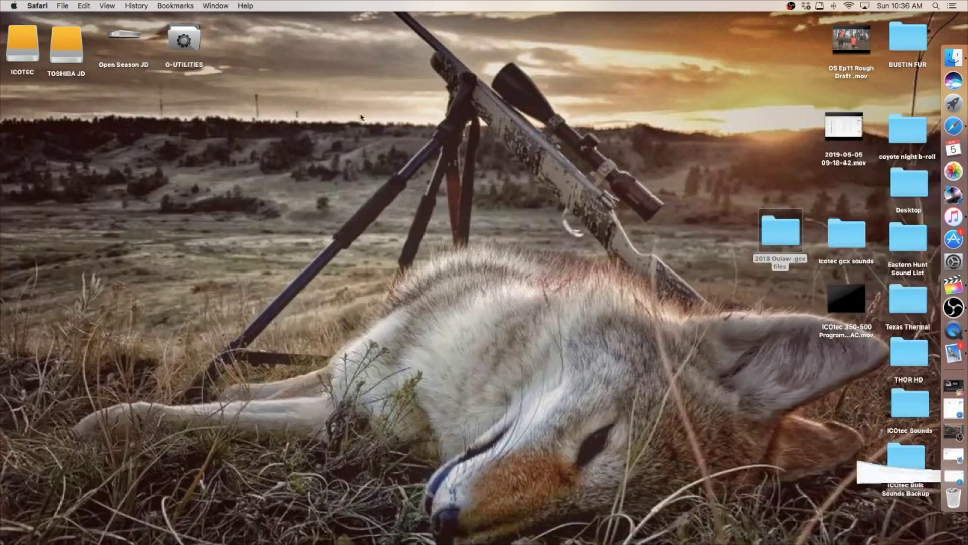
Open the '2018 Oulaw .gcx files' folder and prefix the Apollo Howls and Invite files with 296 and 297
double_click(783, 238)
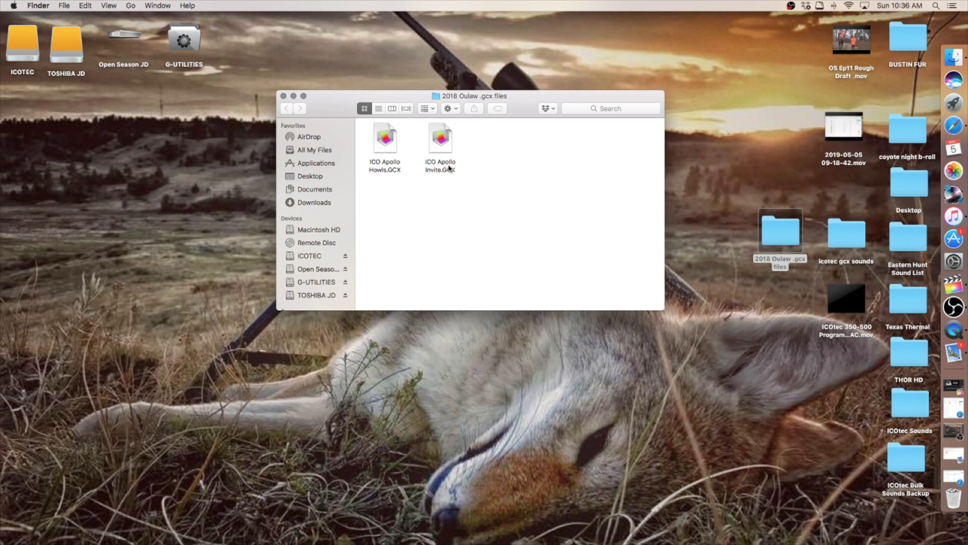
click(371, 166)
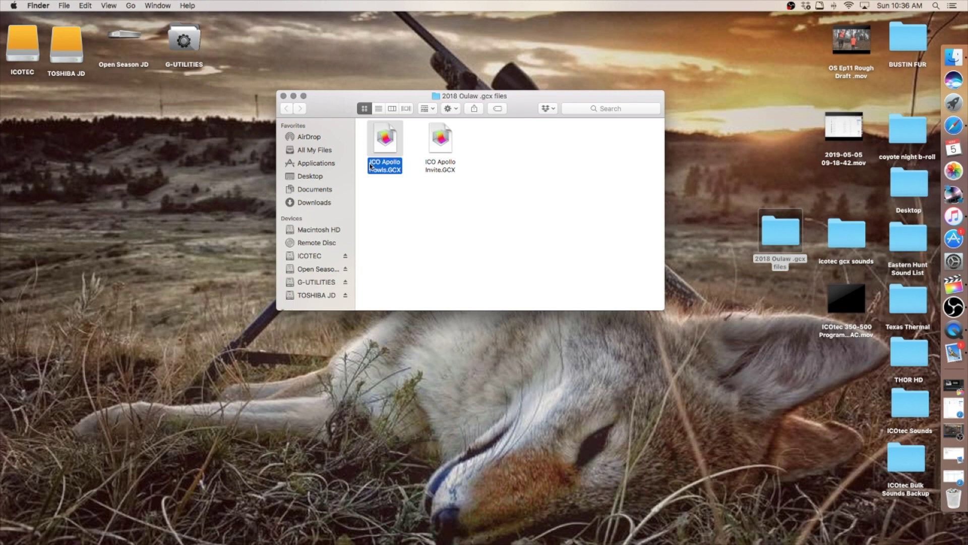
click(371, 166)
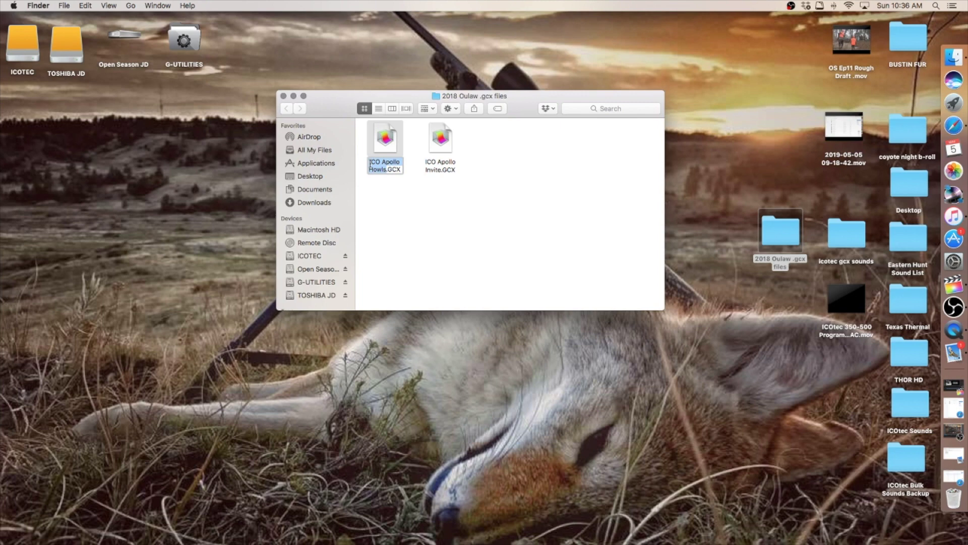
click(370, 165)
text(296)
click(446, 172)
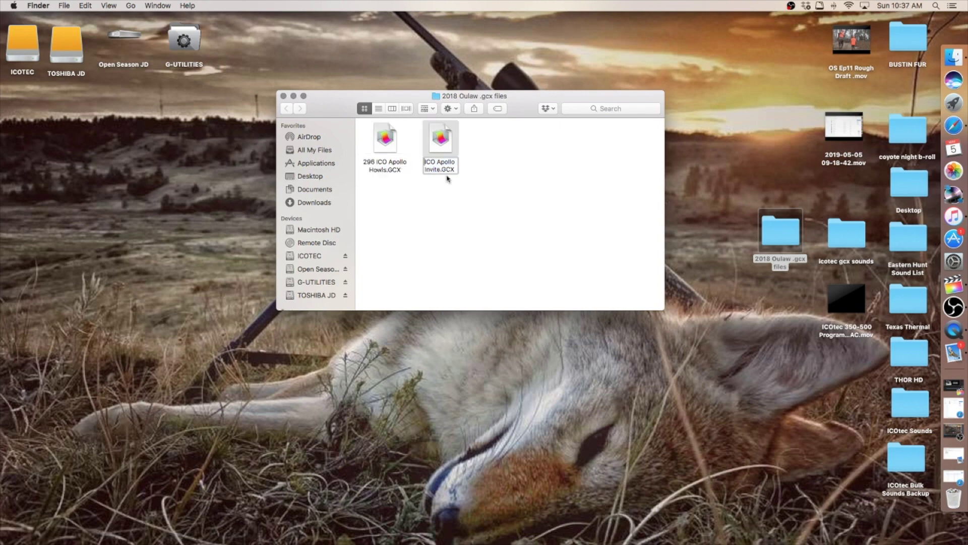
click(425, 165)
text(297)
click(463, 199)
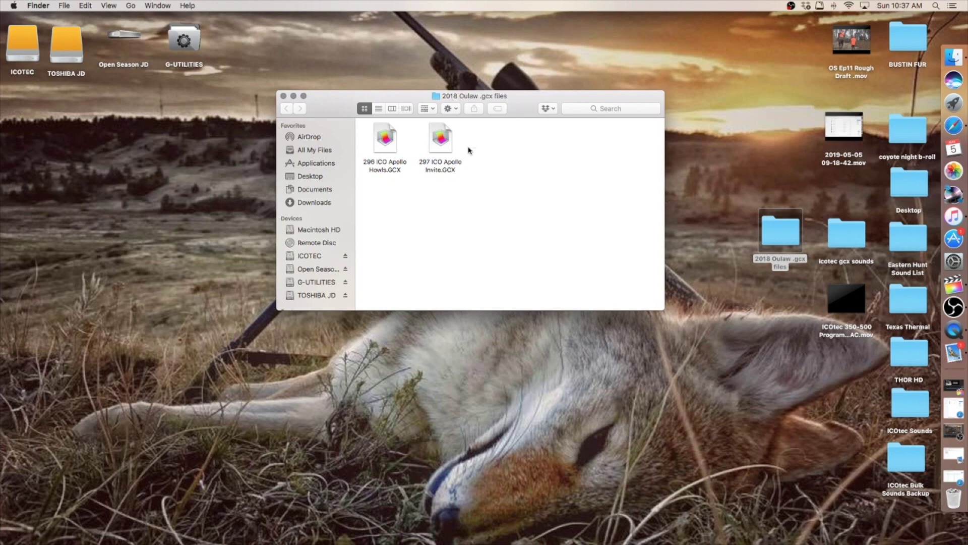
Move the empty 2018 Oulaw .gcx files folder to the Trash and verify icotec gcx sounds contains the 296 and 297 GCX files
drag(475, 147, 840, 248)
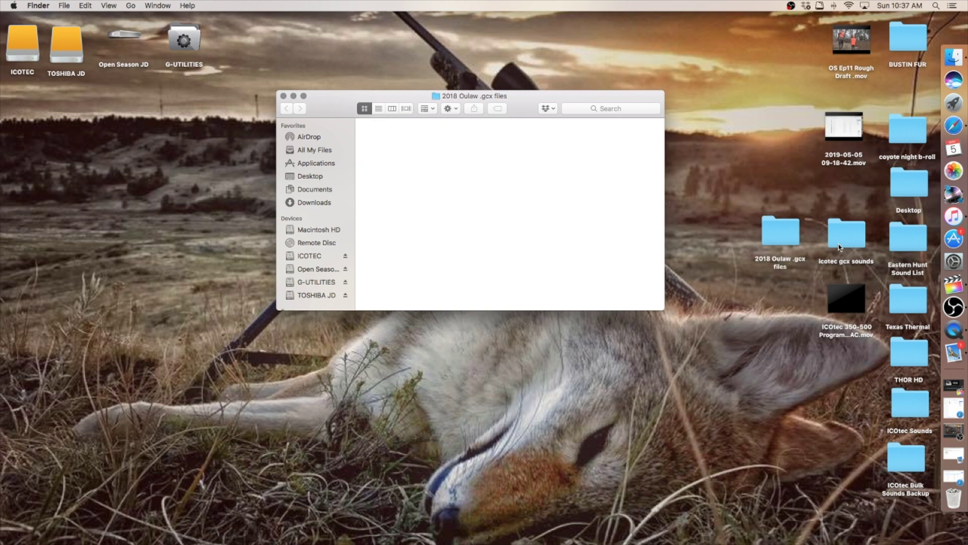
click(283, 96)
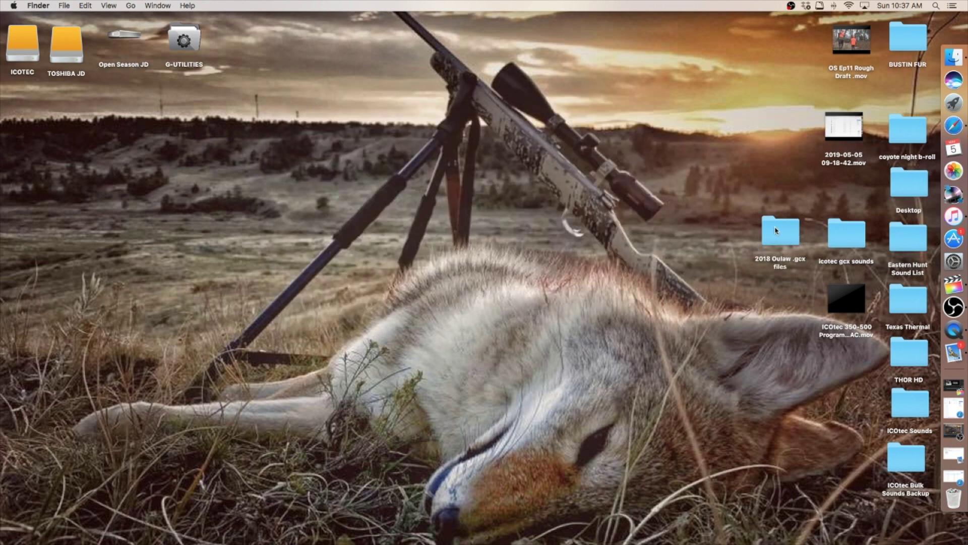
drag(779, 231, 950, 497)
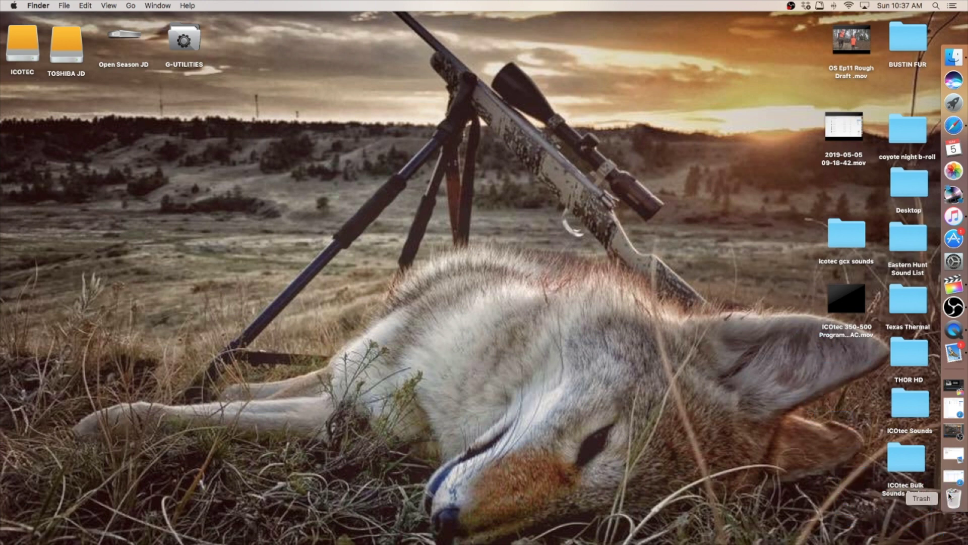
double_click(842, 240)
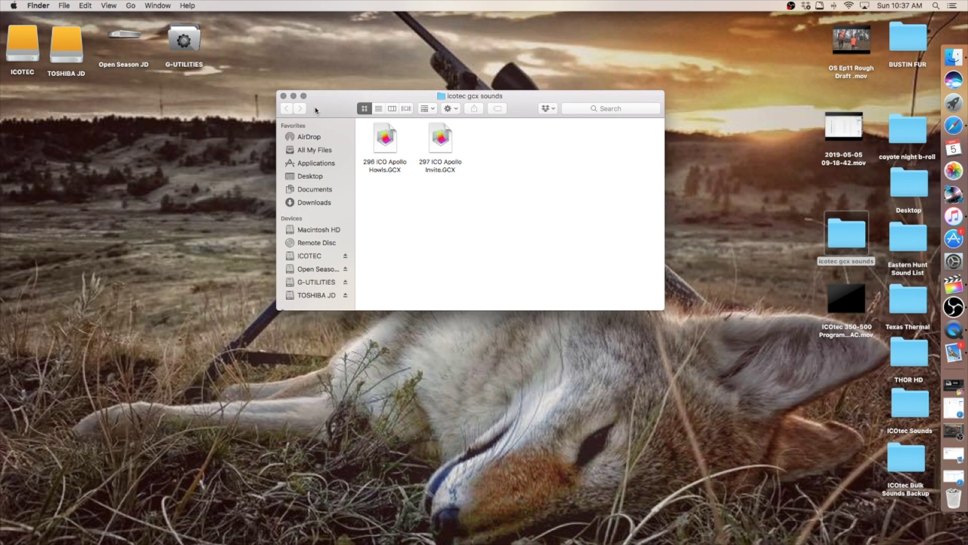
click(284, 96)
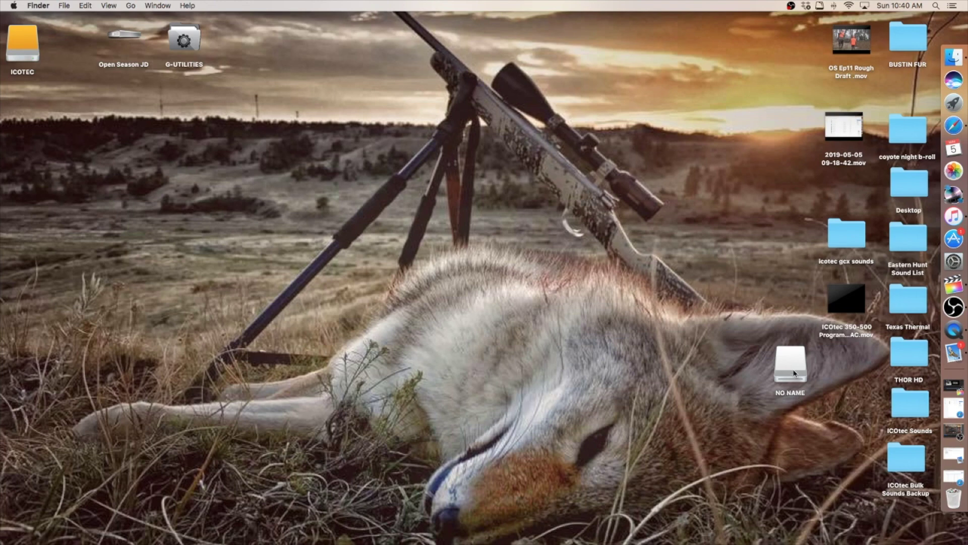
Open the NO NAME drive and scroll to its last sound file, 295 ICO Lonely Howls
double_click(794, 373)
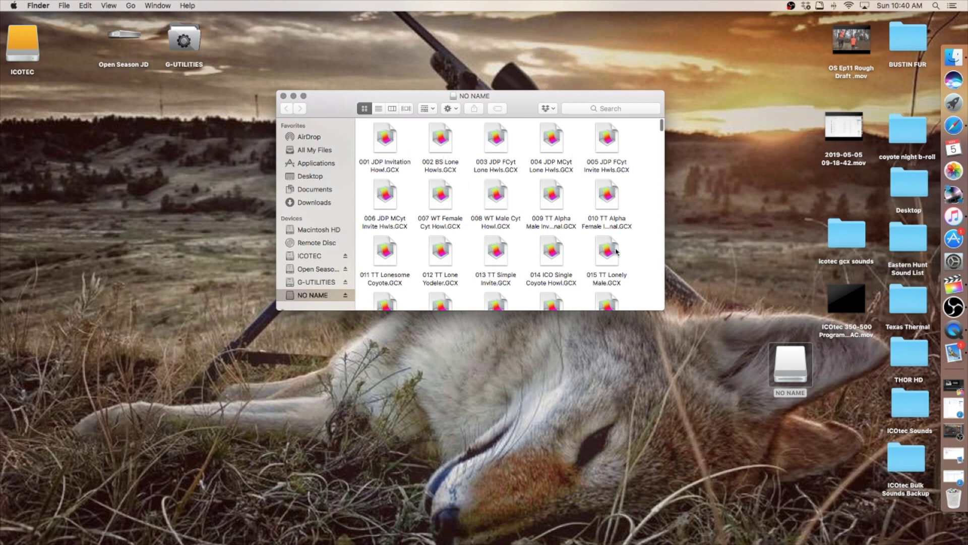
scroll(616, 252, down, 20)
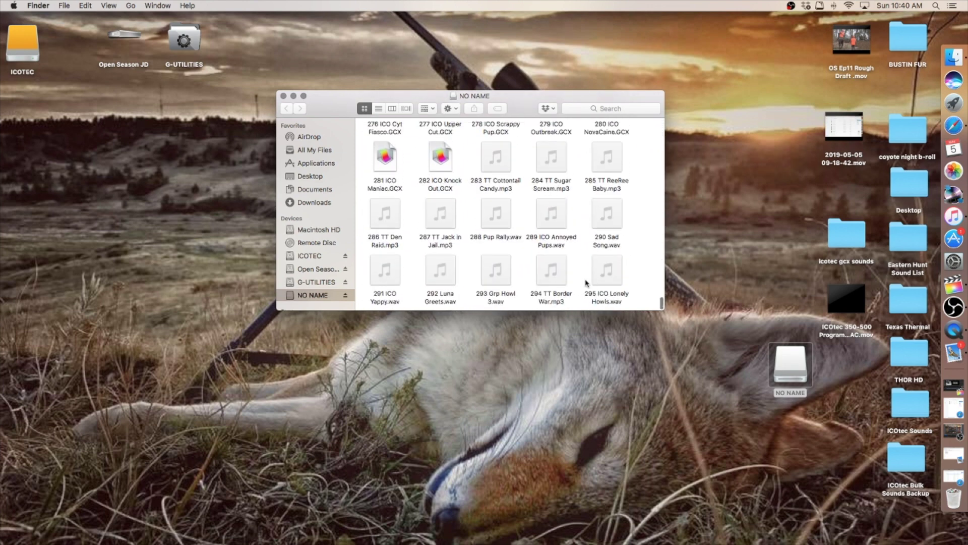
mouse_move(606, 284)
Copy 296 ICO Apollo Howls.GCX and 297 ICO Apollo Invite.GCX from icotec gcx sounds onto NO NAME
drag(625, 310, 624, 346)
double_click(845, 238)
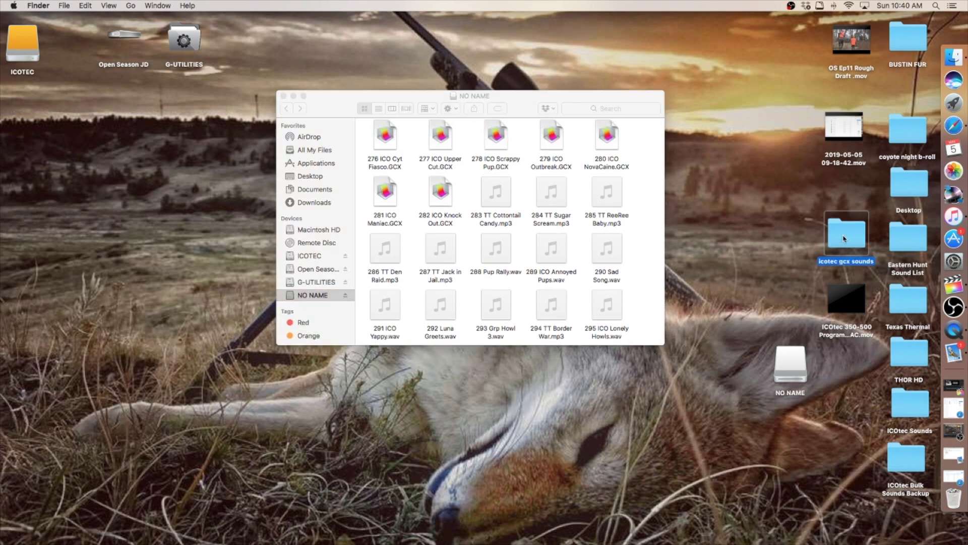
drag(532, 109, 880, 109)
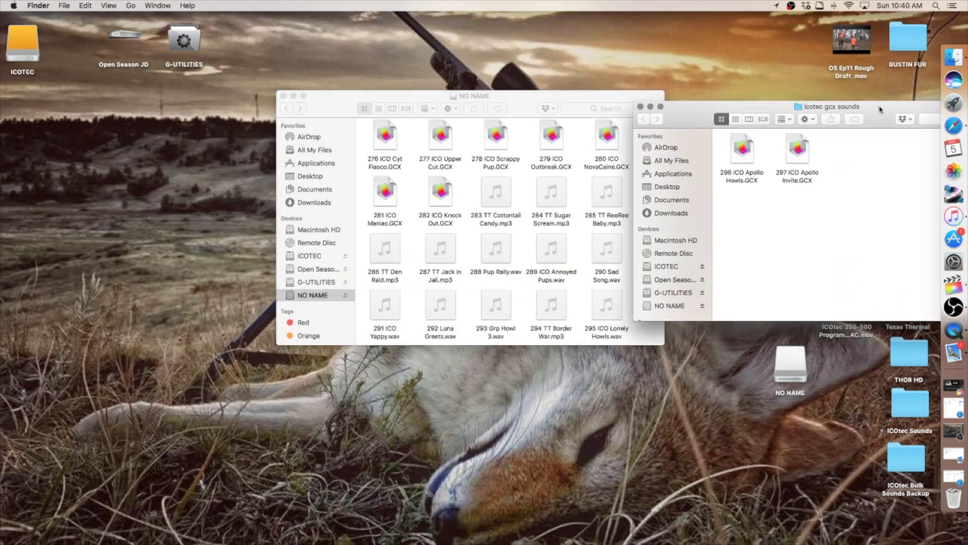
drag(551, 96, 381, 87)
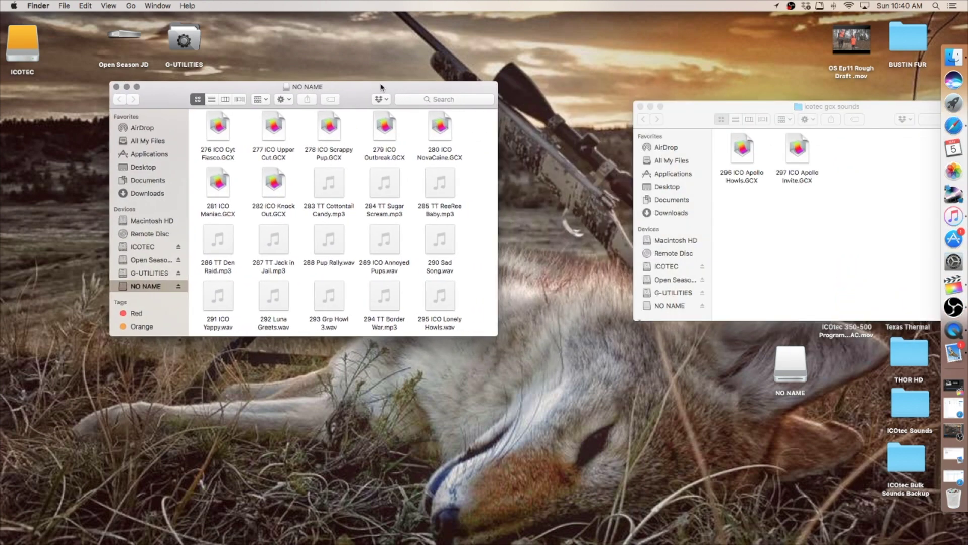
drag(680, 113, 553, 96)
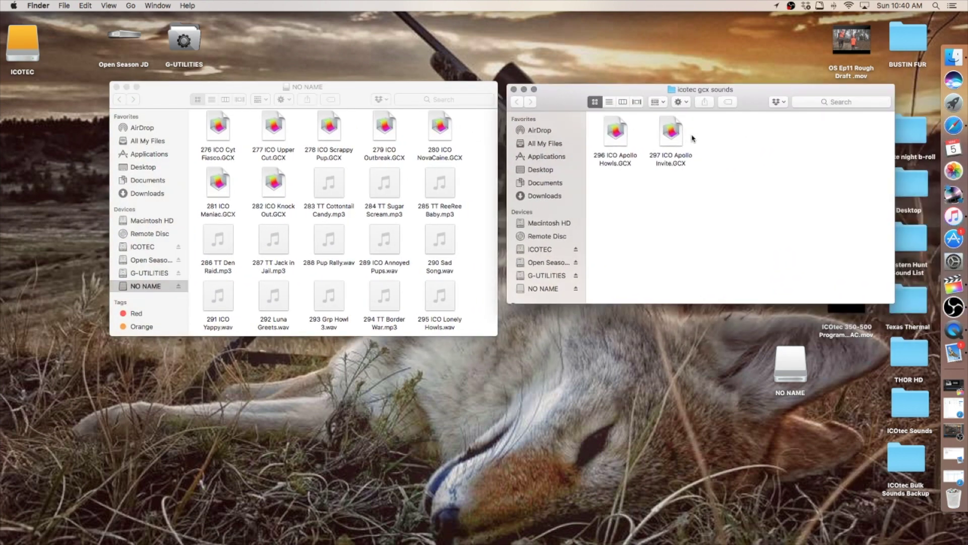
drag(701, 134, 417, 248)
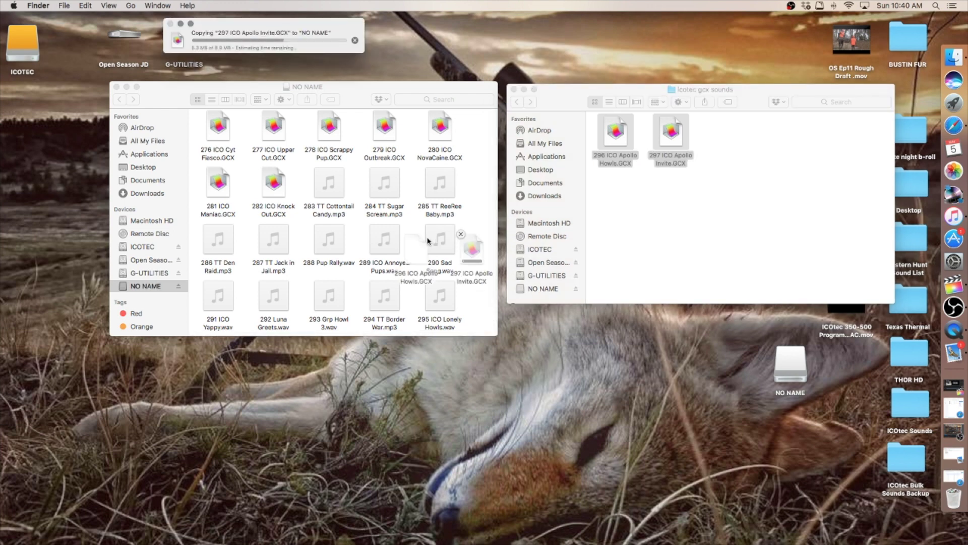
click(514, 89)
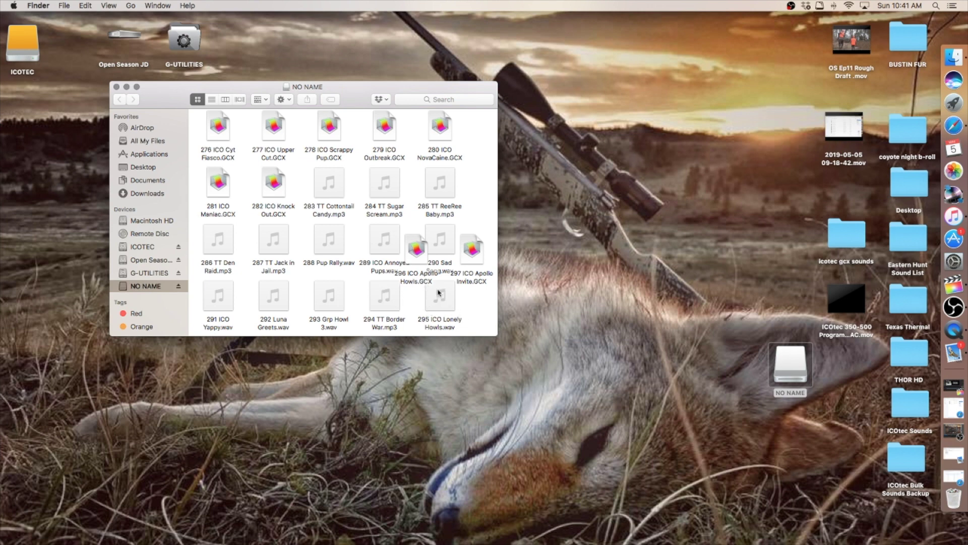
Clean up the NO NAME drive's icons by name, then close its window
click(116, 6)
mouse_move(136, 72)
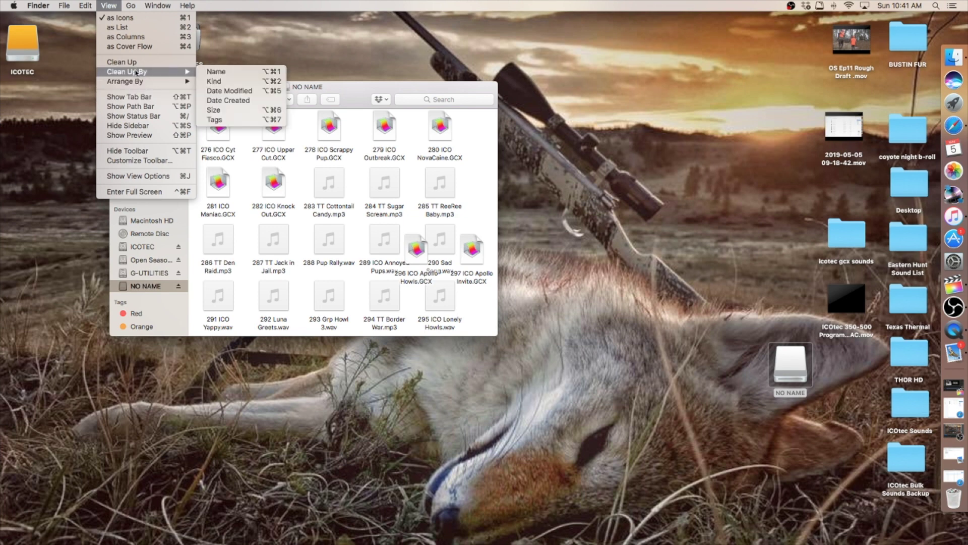
click(216, 73)
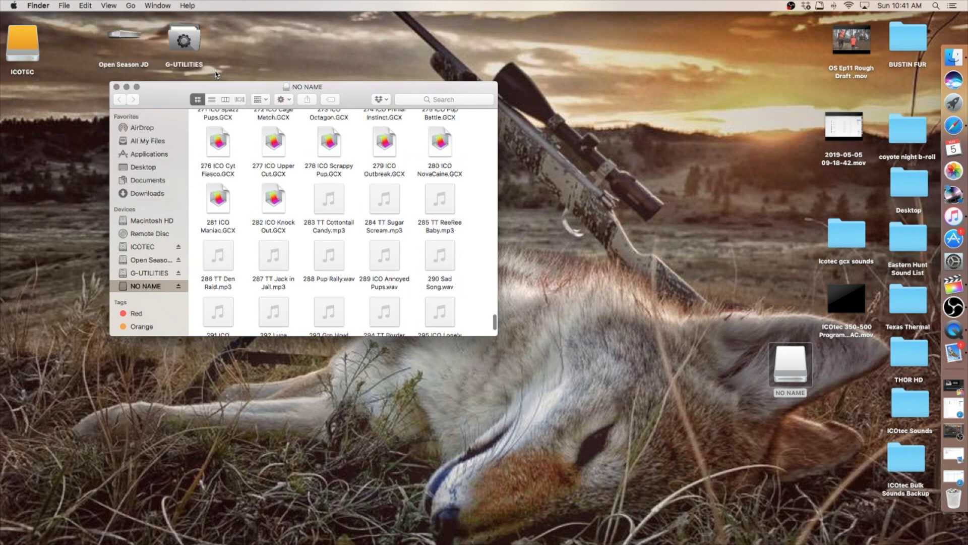
scroll(397, 169, down, 3)
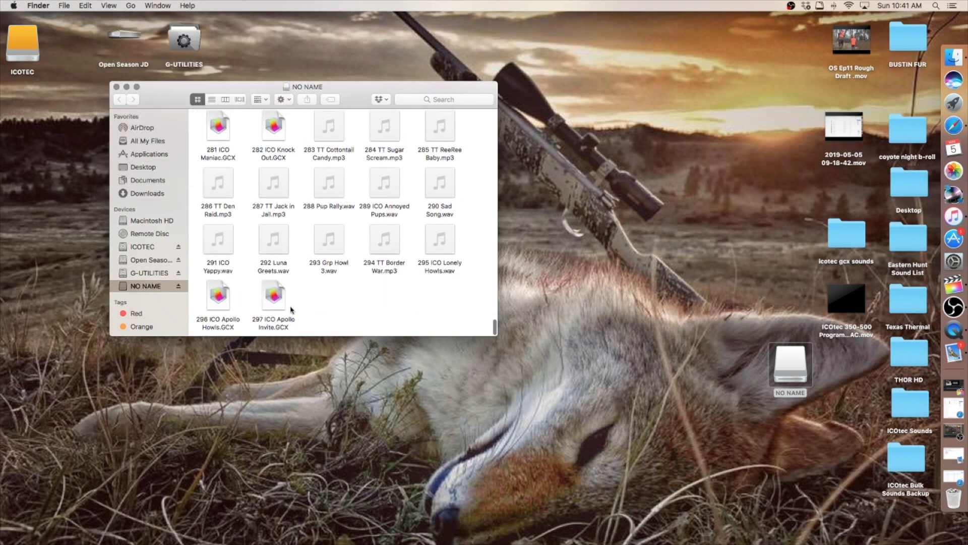
click(117, 87)
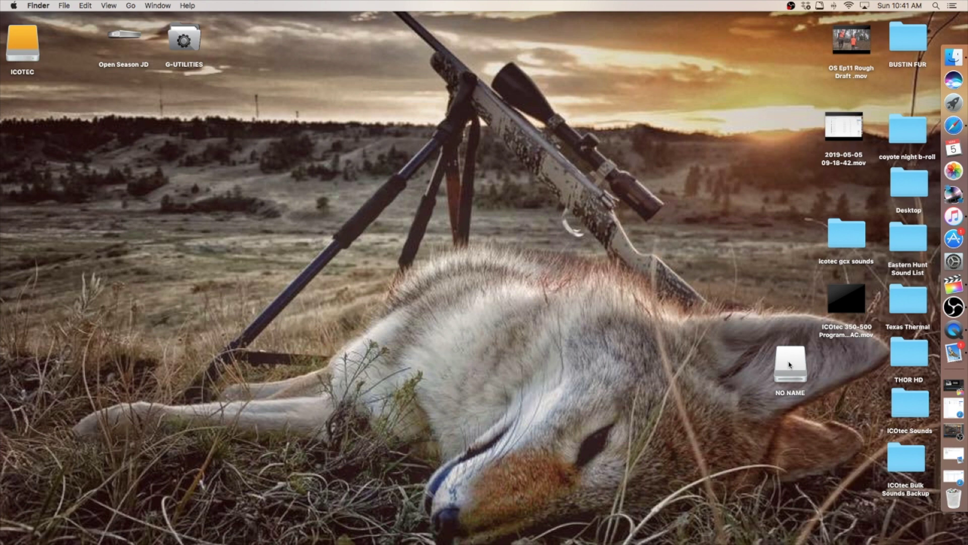
Eject and remount NO NAME, confirming its list now ends with 297 ICO Apollo Invite.GCX
double_click(785, 365)
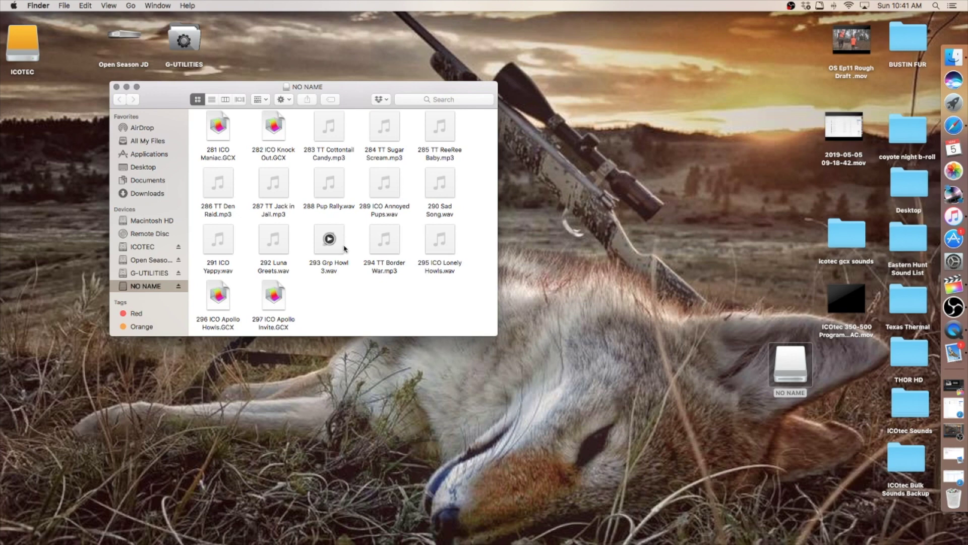
click(177, 286)
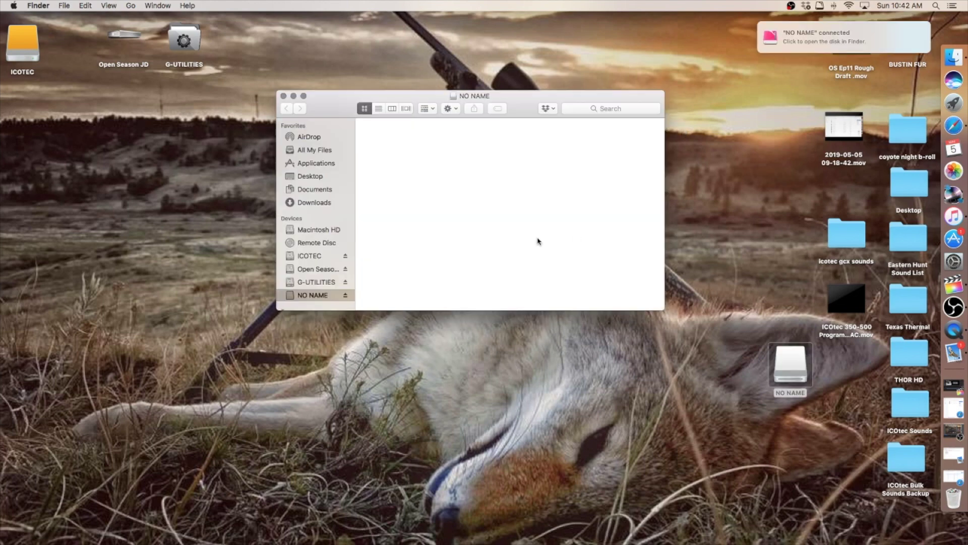
scroll(521, 237, down, 20)
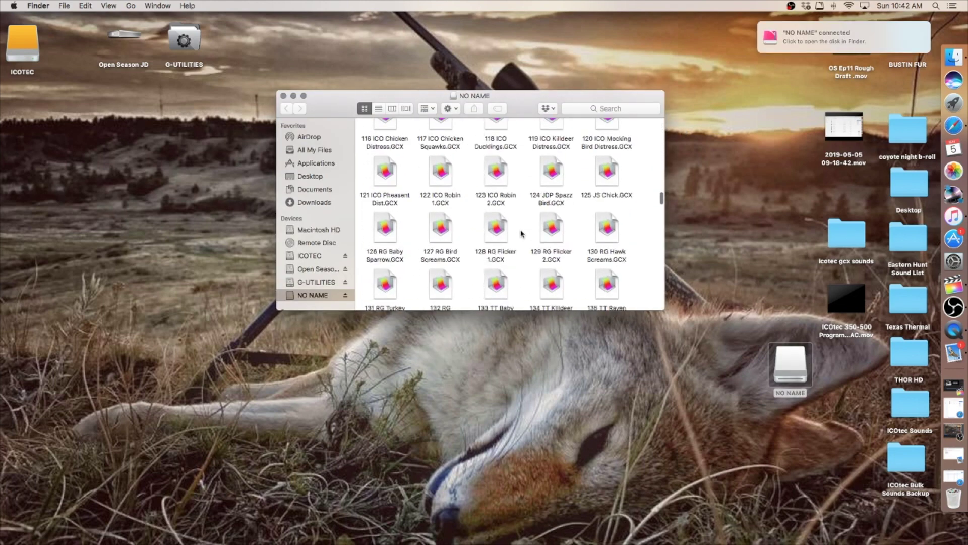
scroll(521, 234, down, 20)
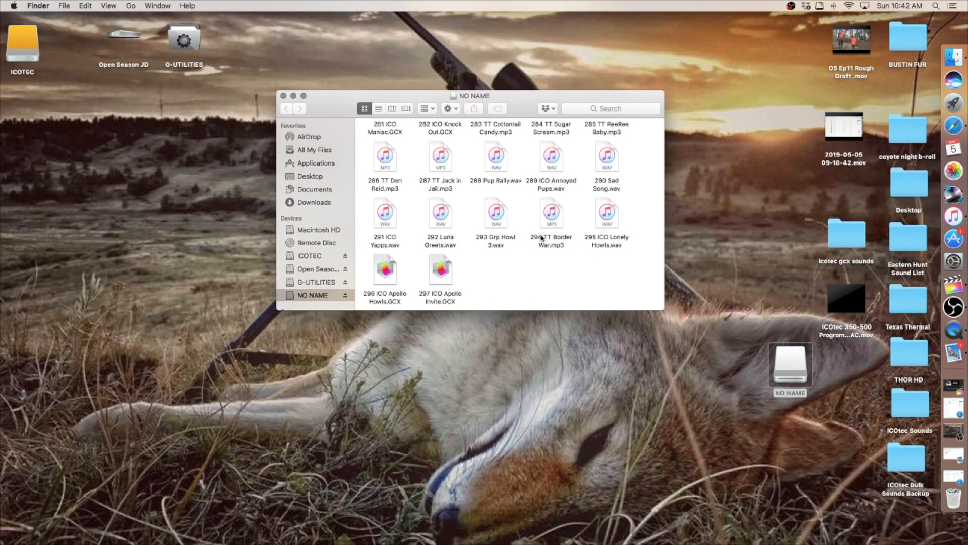
scroll(541, 237, up, 6)
scroll(541, 237, up, 20)
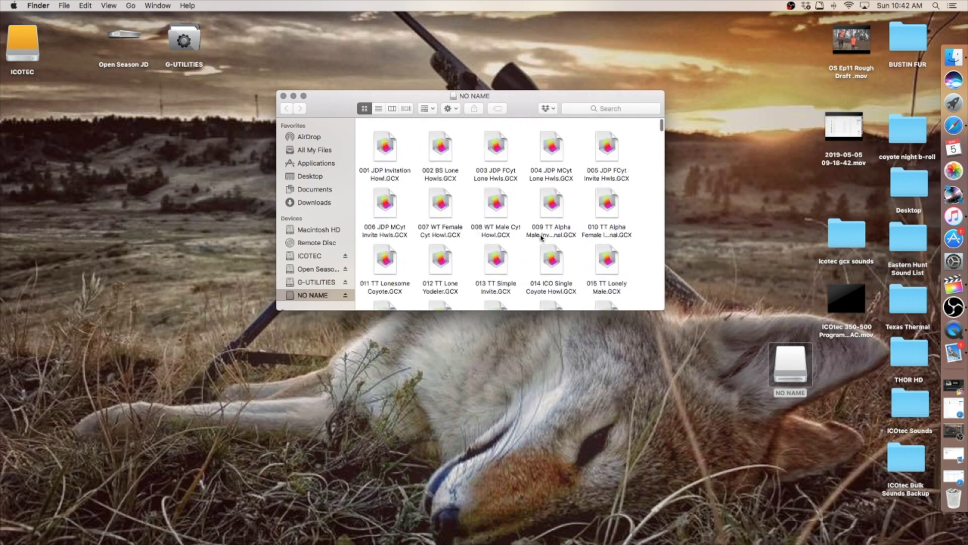
click(284, 96)
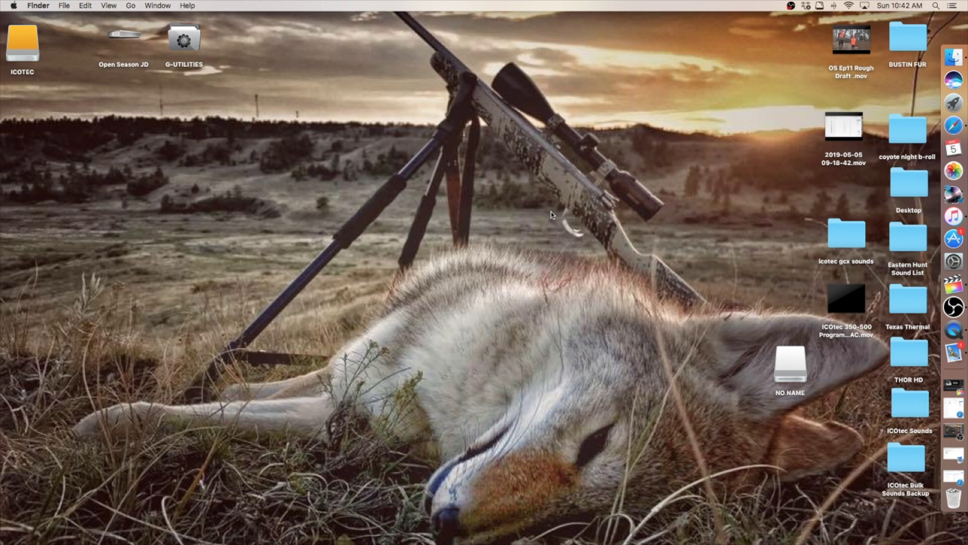
Open the NO NAME drive to show its call sounds starting from 001 JDP Invitation Howl.GCX
double_click(782, 374)
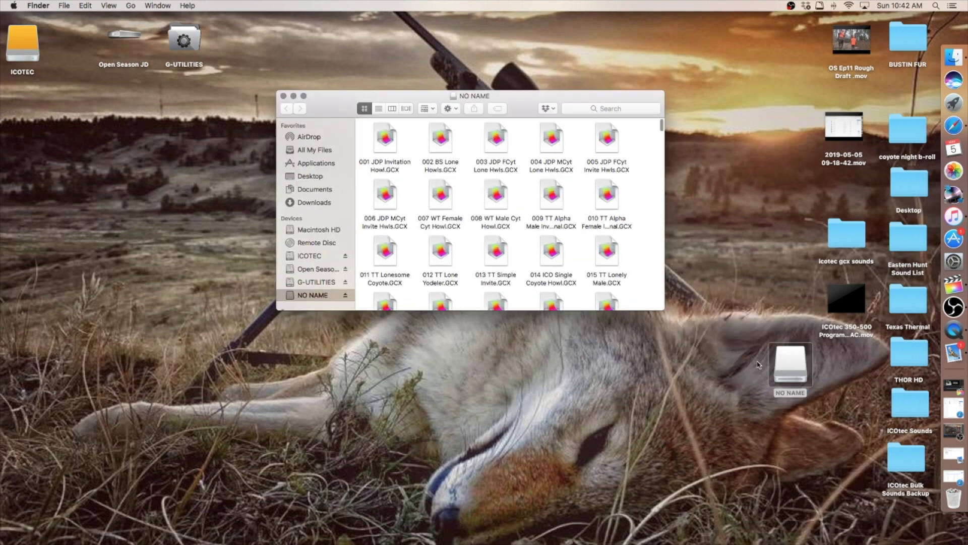